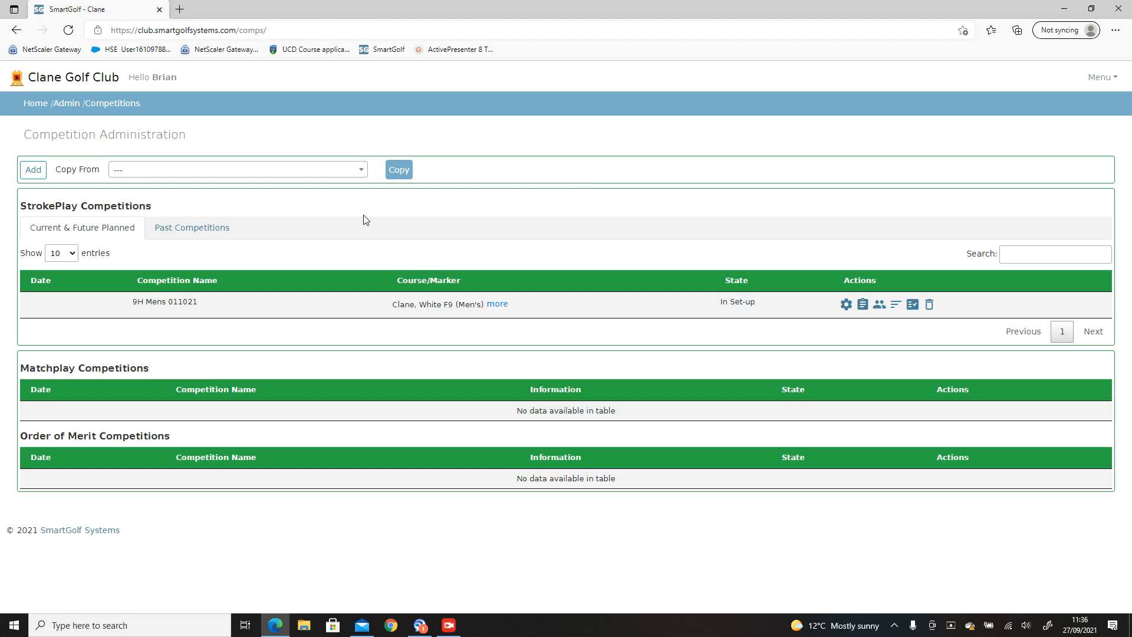
Create a new competition by copying the 18H Mens 2Day template
{"action": "left_click", "coordinate": [259, 177]}
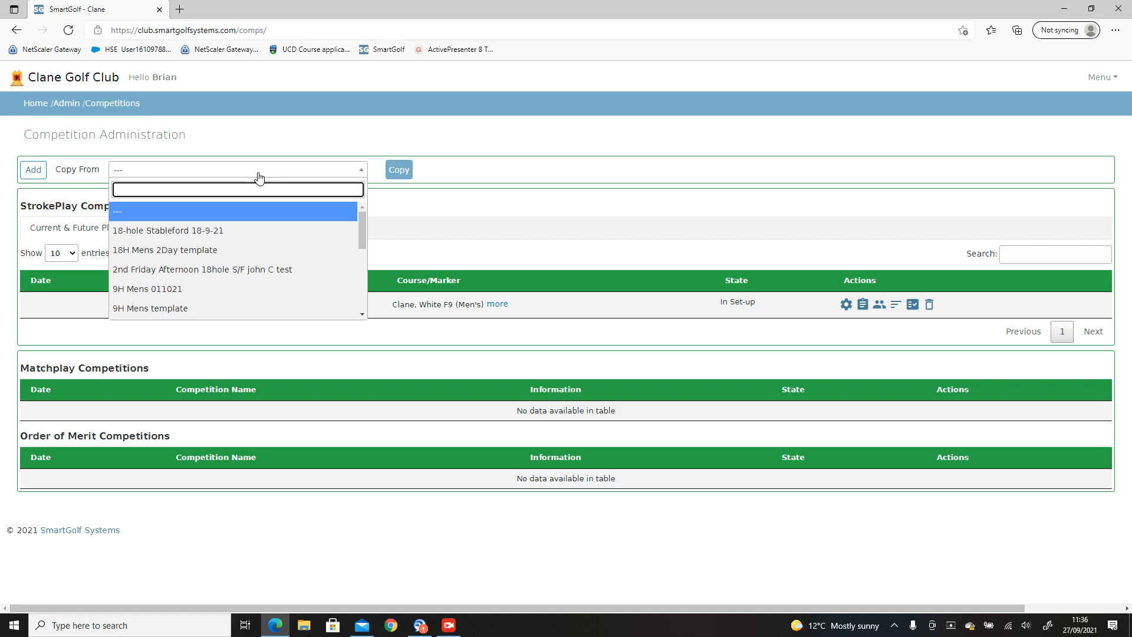
{"action": "type", "text": "templ"}
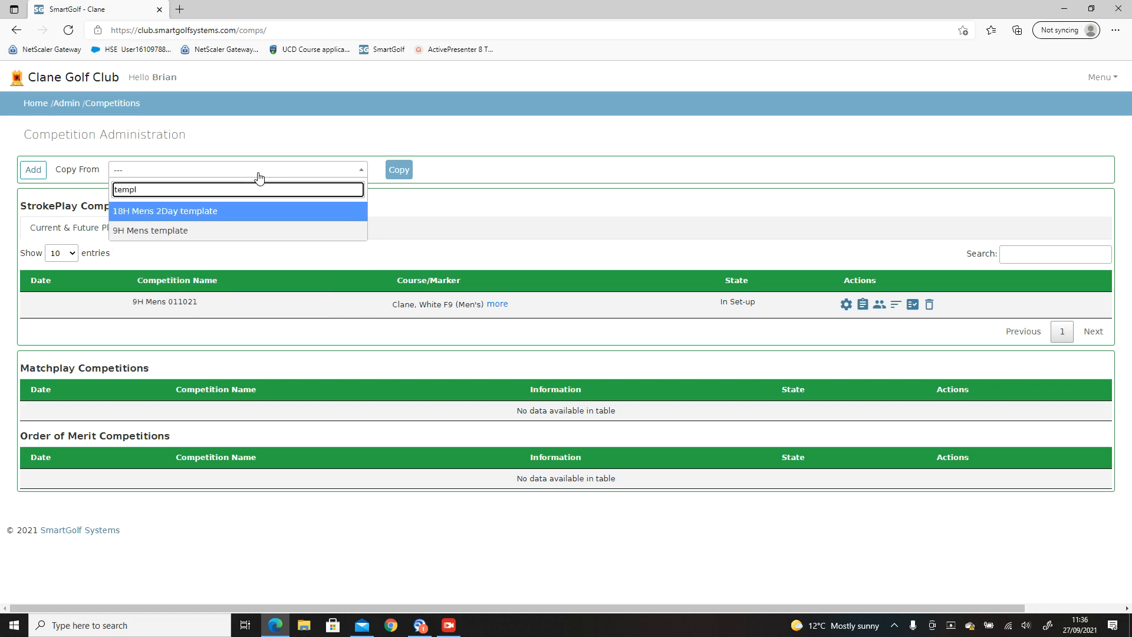
{"action": "left_click", "coordinate": [186, 211]}
{"action": "left_click", "coordinate": [399, 171]}
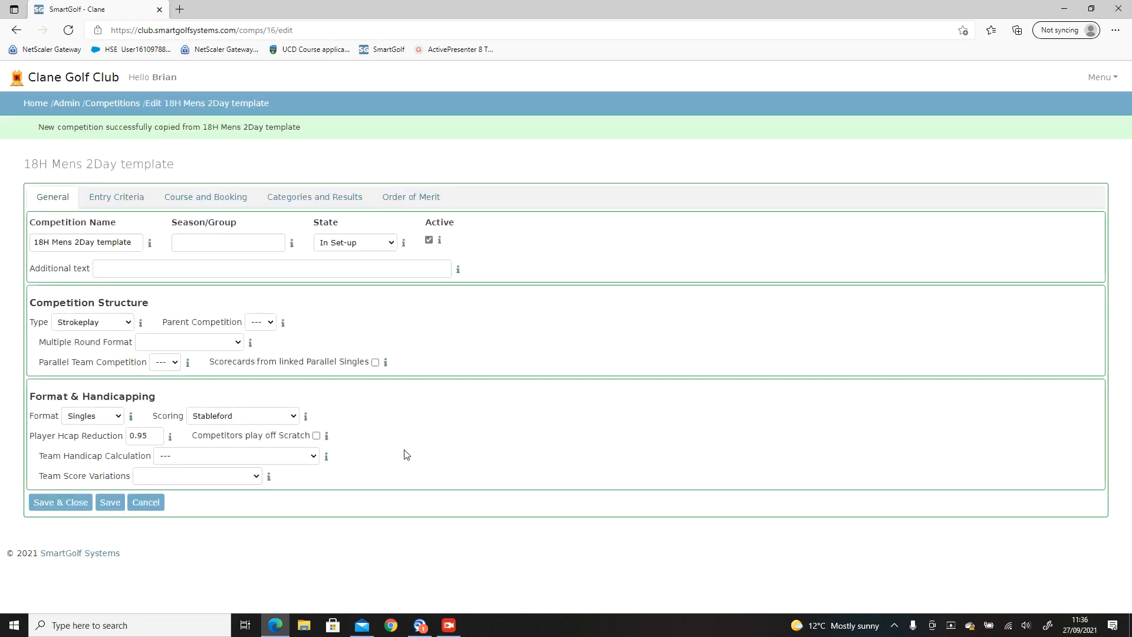
Review the copied competition's settings and rename it "18H Mens 2Day 02 - 03/10/21"
{"action": "left_click", "coordinate": [121, 205]}
{"action": "left_click", "coordinate": [200, 200]}
{"action": "left_click", "coordinate": [342, 198]}
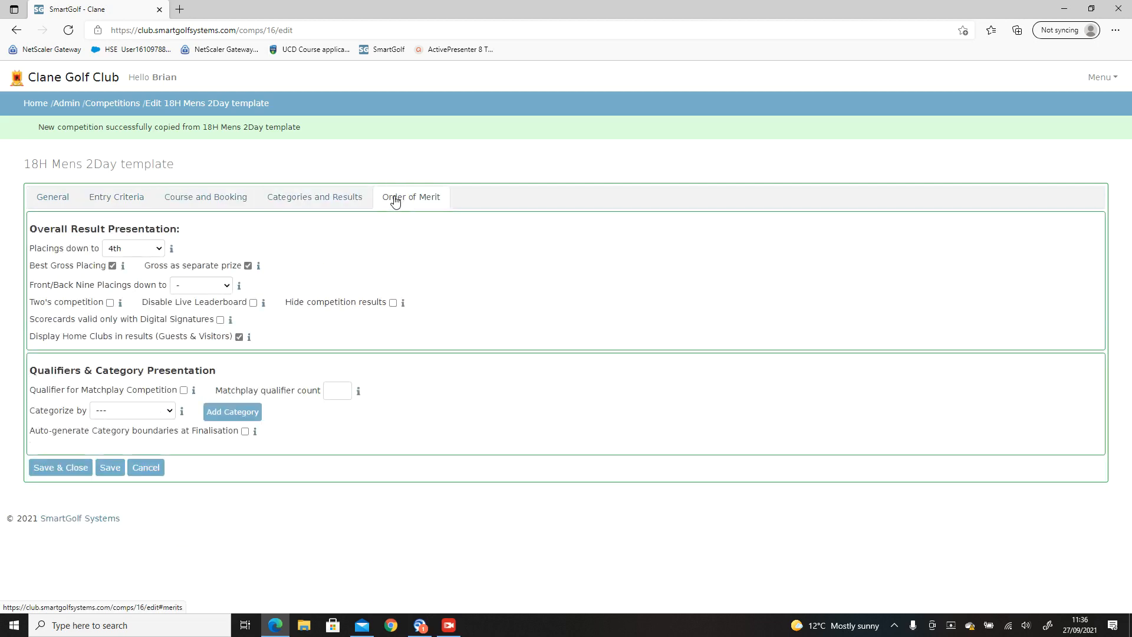
{"action": "left_click", "coordinate": [395, 200]}
{"action": "left_click", "coordinate": [49, 204]}
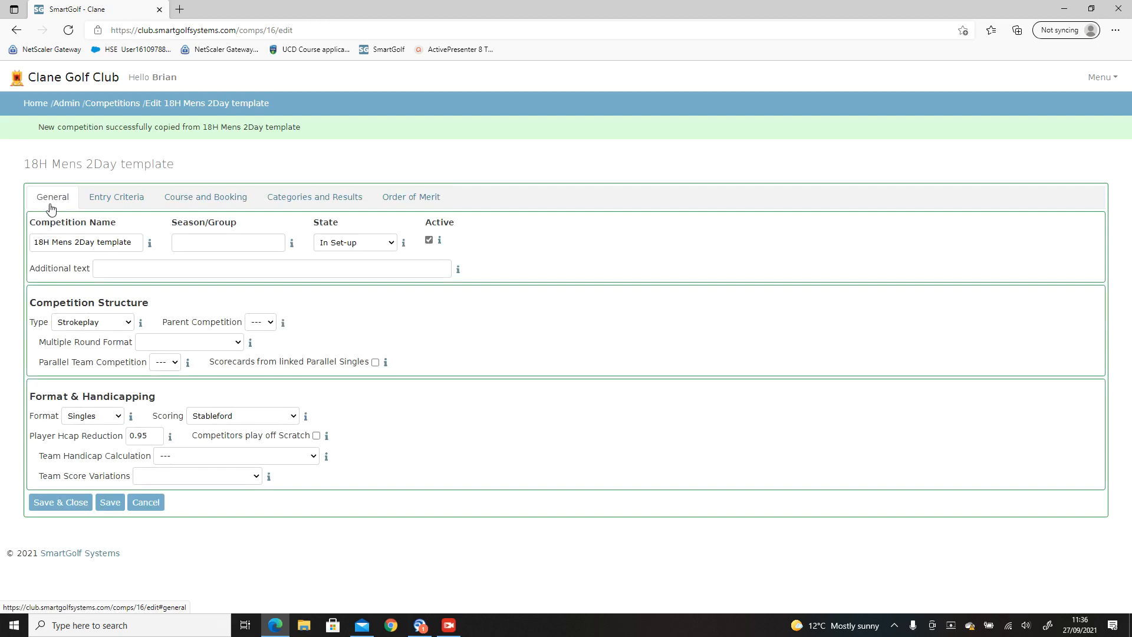
{"action": "double_click", "coordinate": [127, 242]}
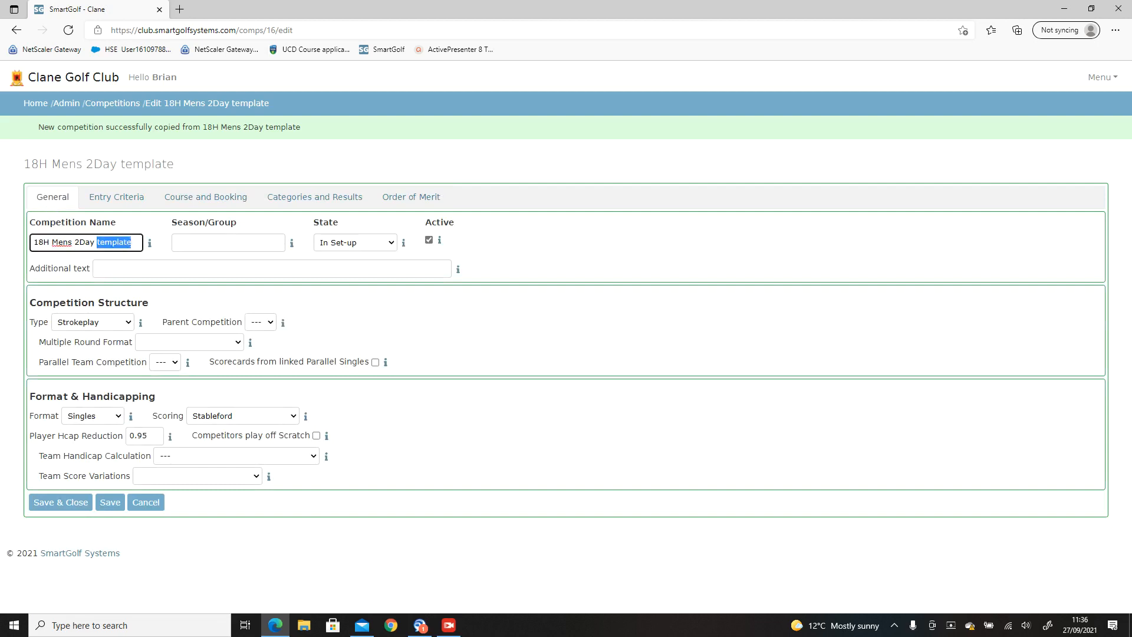
{"action": "type", "text": "02 - 03/10/21"}
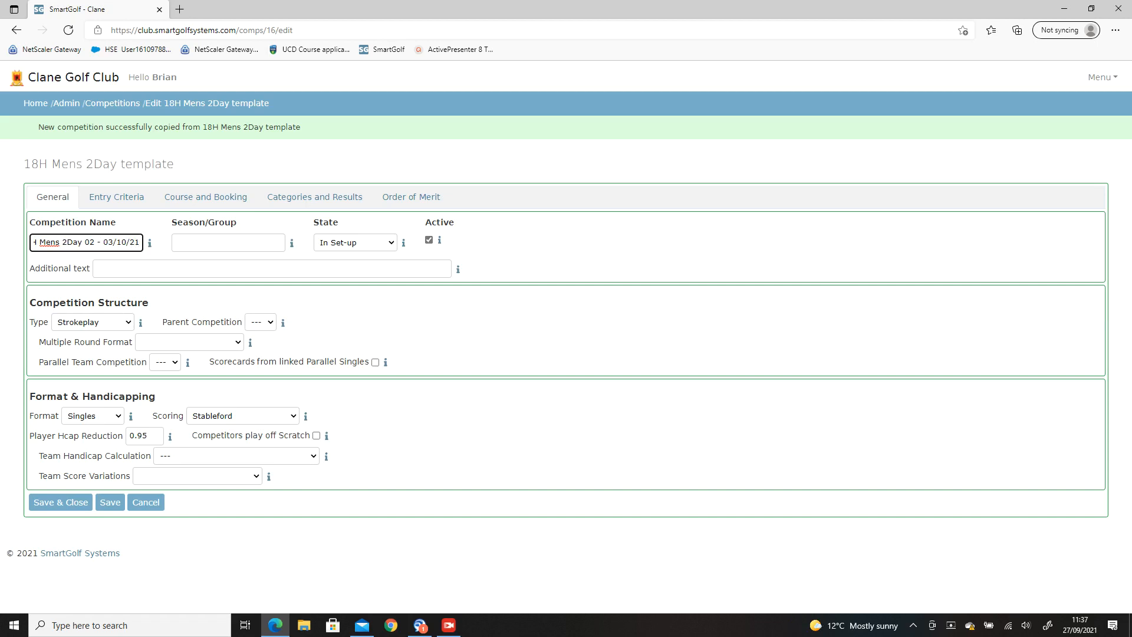
Set the competition's scoring format to V-Par
{"action": "left_click", "coordinate": [131, 206]}
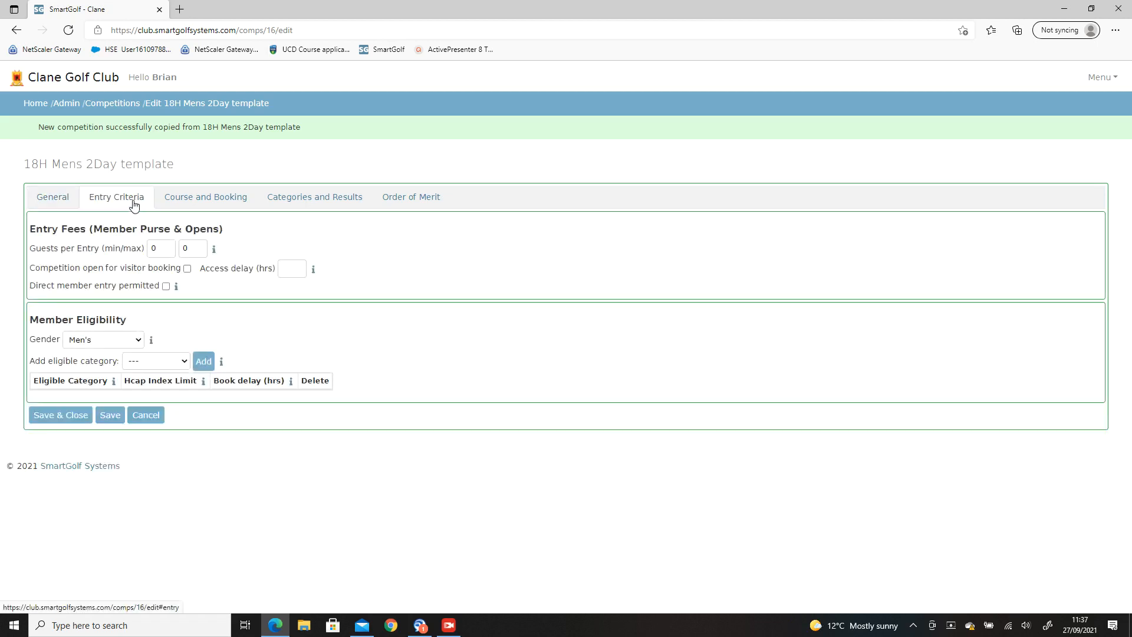
{"action": "left_click", "coordinate": [66, 203]}
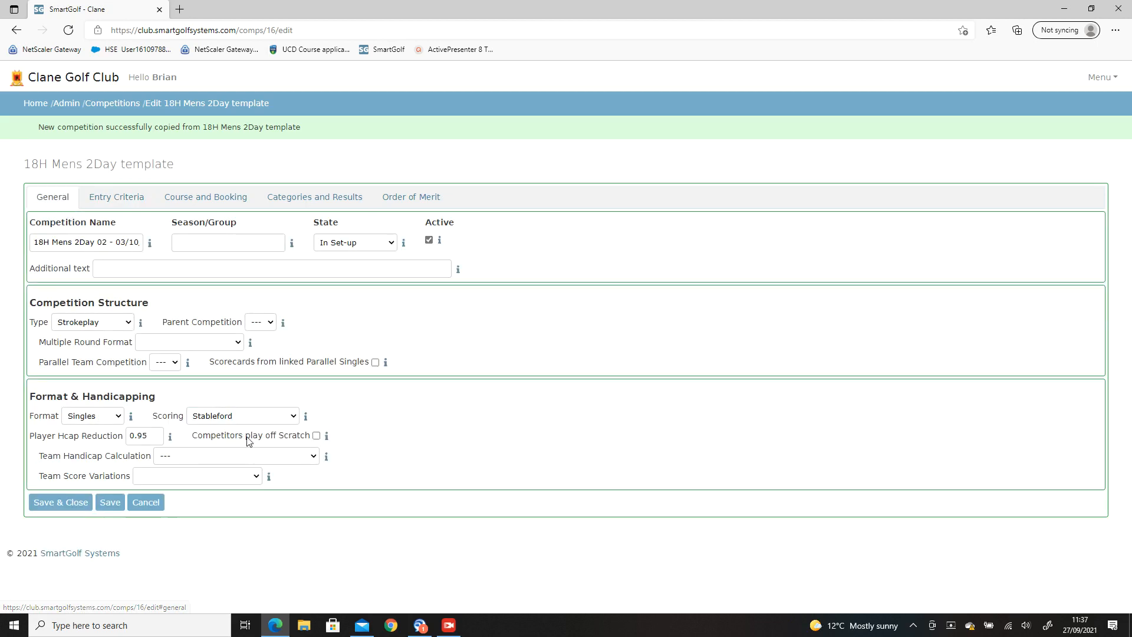
{"action": "left_click", "coordinate": [248, 416]}
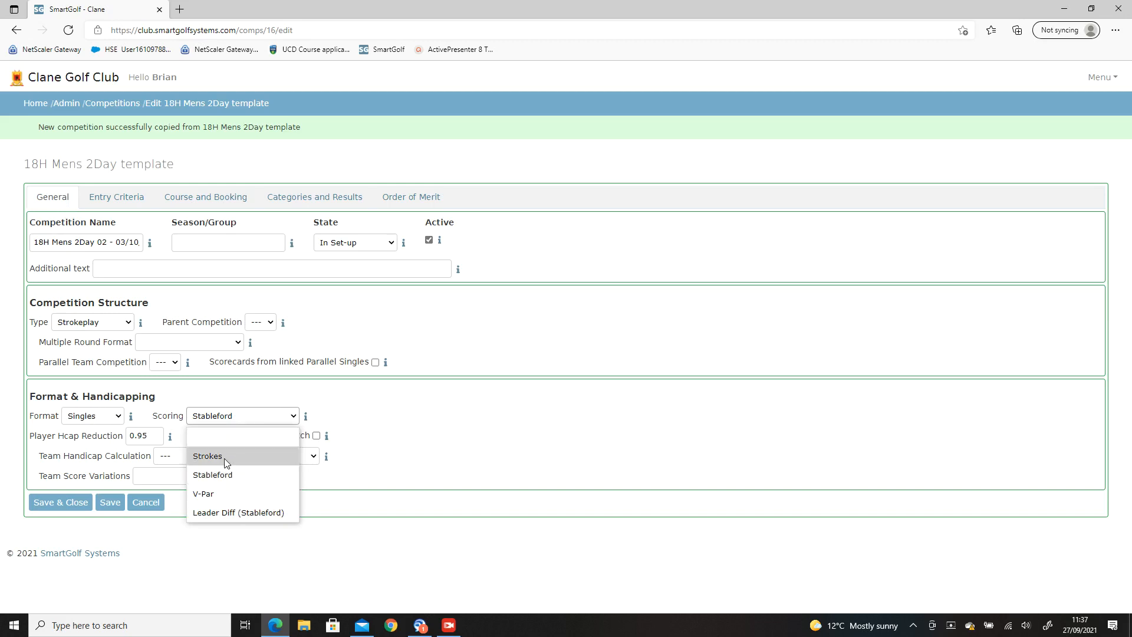
{"action": "left_click", "coordinate": [226, 458]}
{"action": "left_click", "coordinate": [232, 417]}
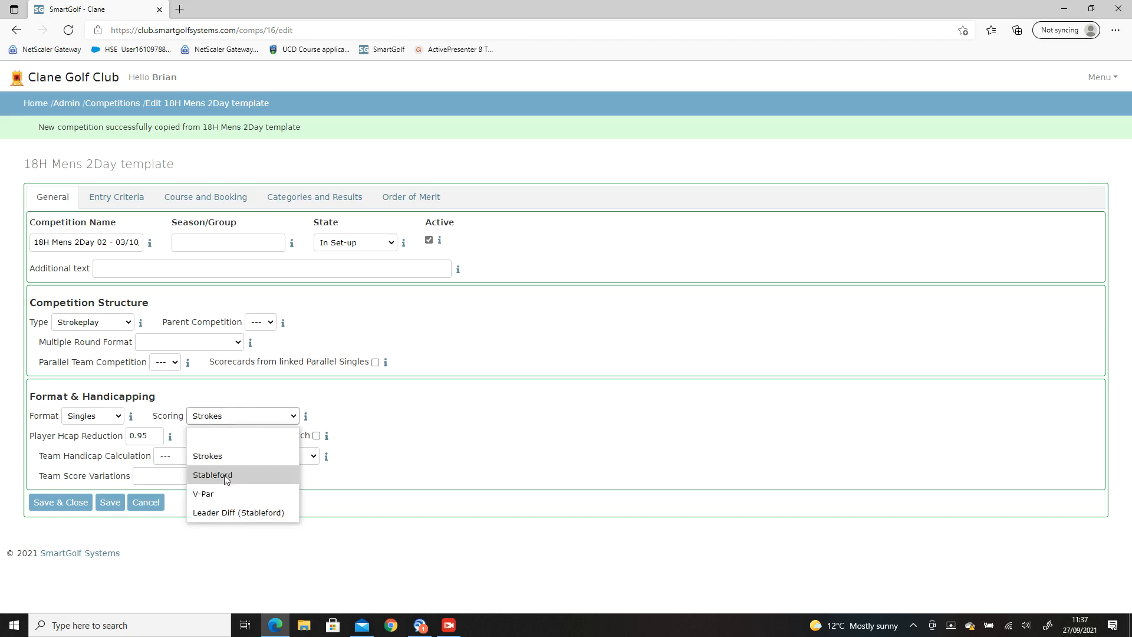
{"action": "left_click", "coordinate": [222, 488]}
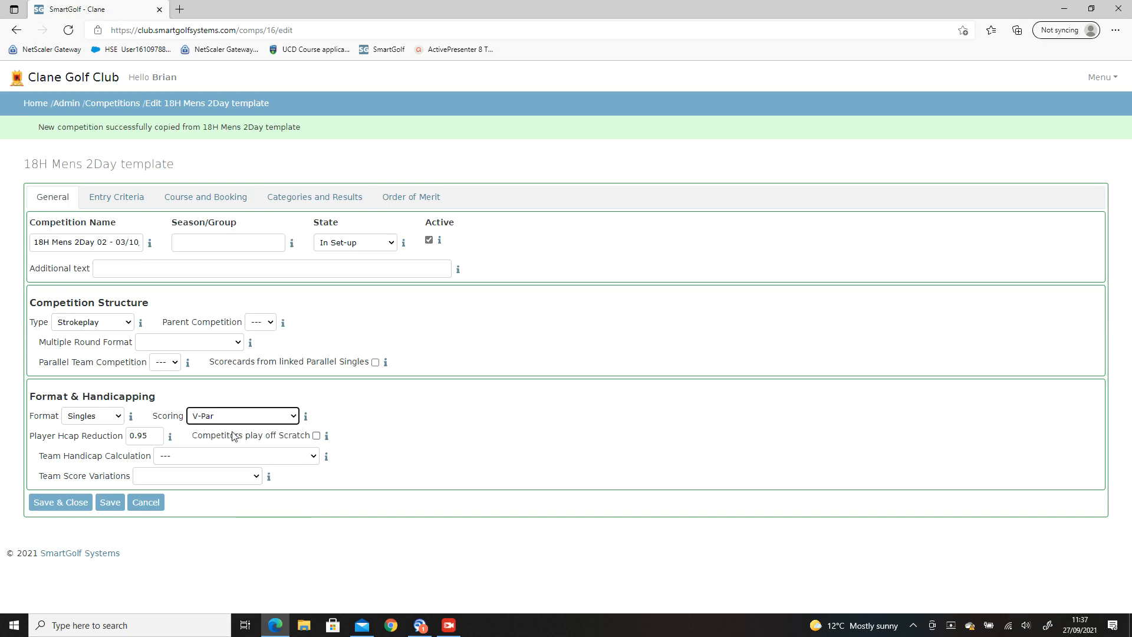
Schedule the competition for Sat, 2-Oct-2021 and save and close its settings
{"action": "left_click", "coordinate": [132, 199]}
{"action": "left_click", "coordinate": [181, 203]}
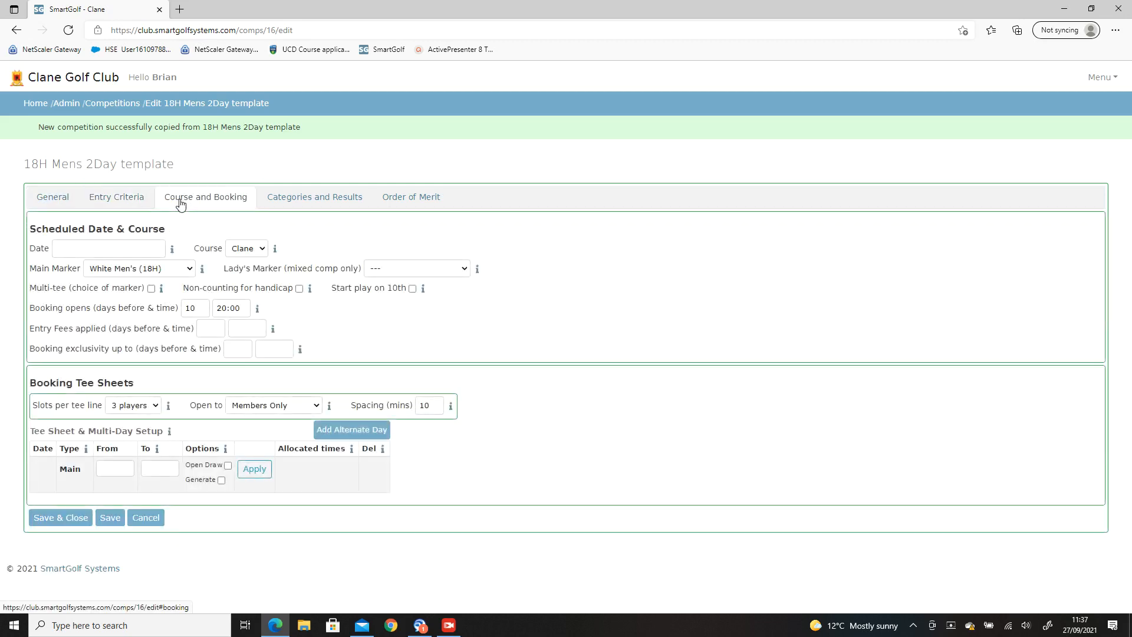
{"action": "left_click", "coordinate": [108, 249]}
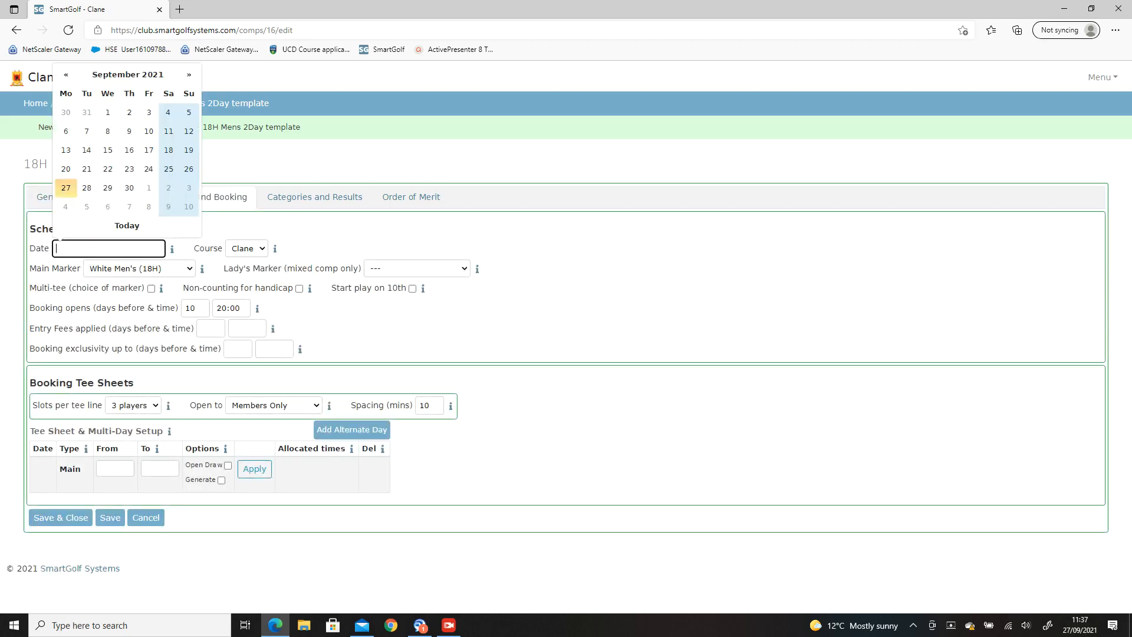
{"action": "left_click", "coordinate": [168, 189]}
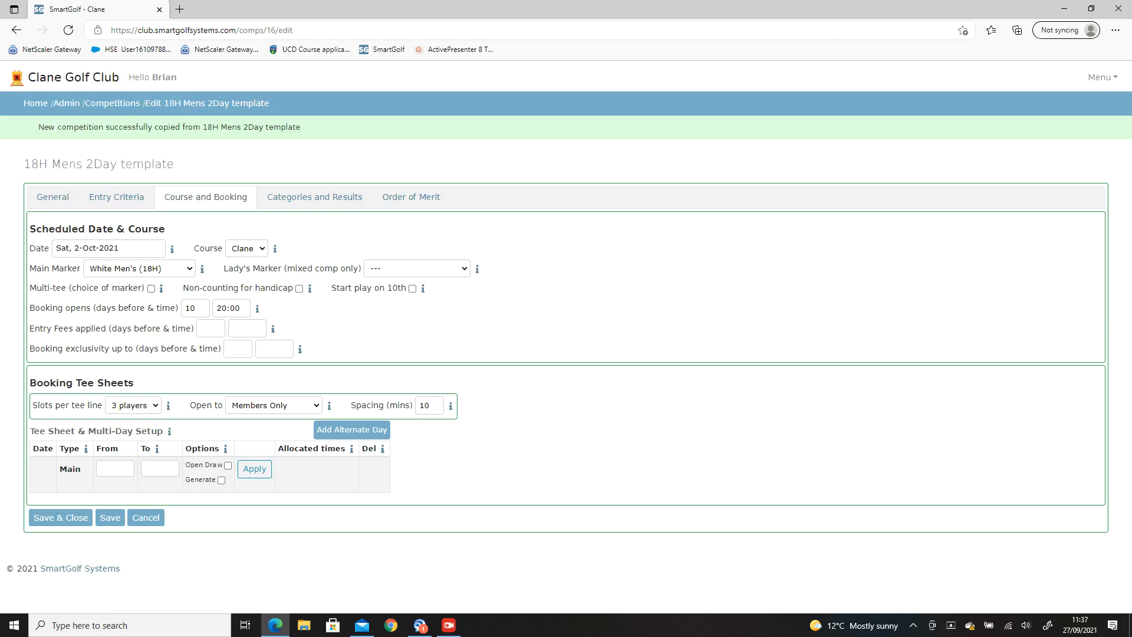
{"action": "left_click", "coordinate": [72, 518]}
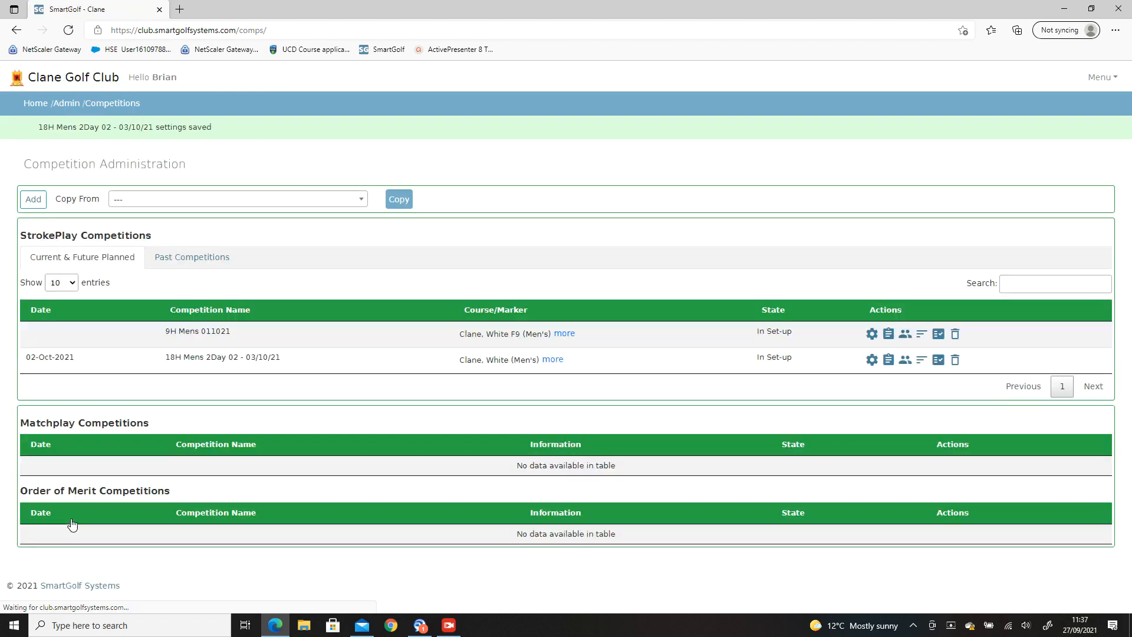
Add Sun, 3-Oct-2021 as an alternate day to the 18H Mens 2Day 02 - 03/10/21 competition and save the settings
{"action": "left_click", "coordinate": [873, 361]}
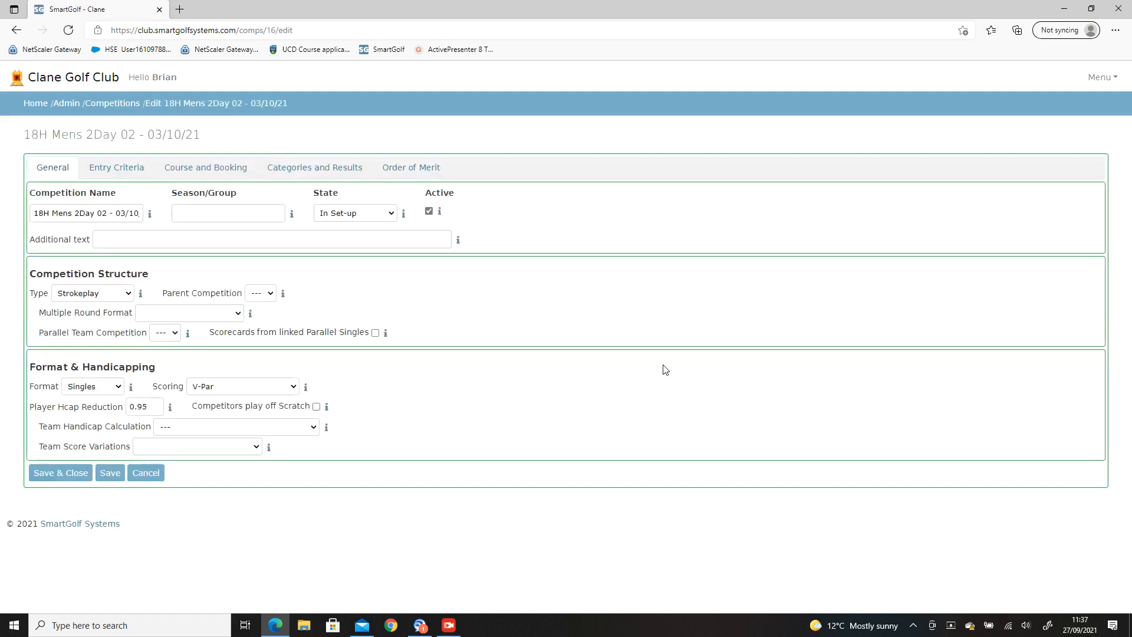
{"action": "left_click", "coordinate": [219, 174]}
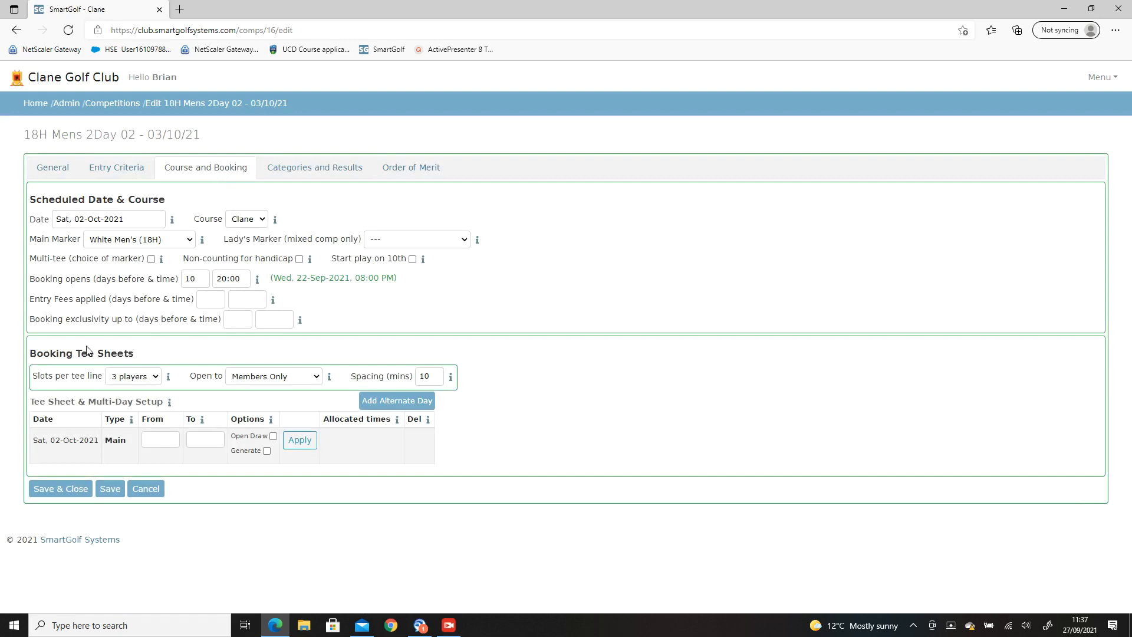
{"action": "left_click", "coordinate": [395, 409]}
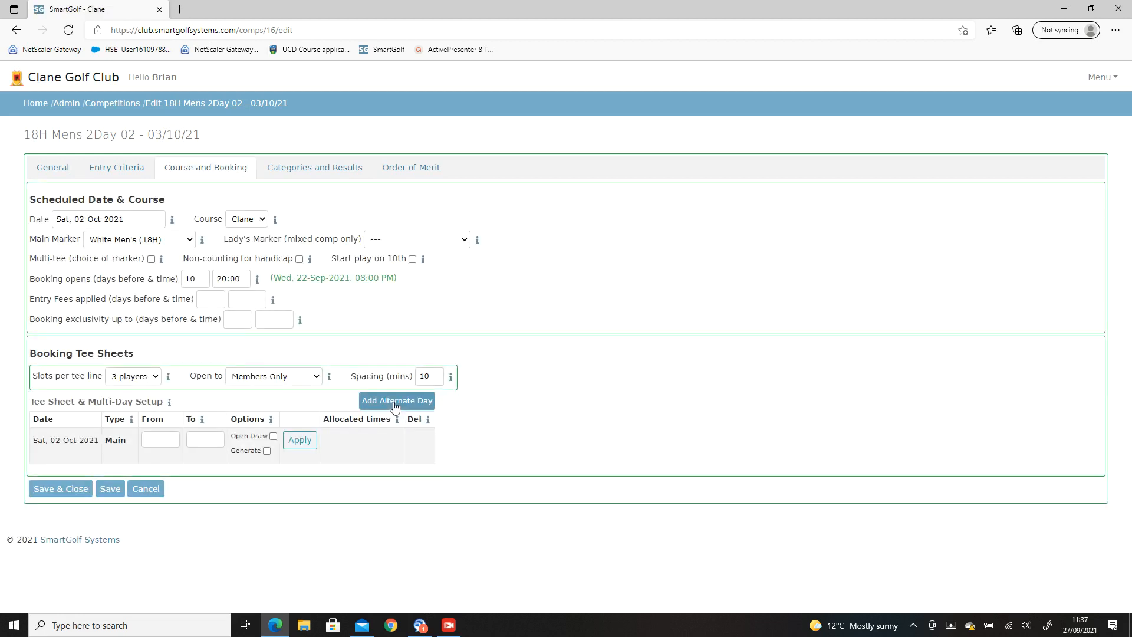
{"action": "left_click", "coordinate": [395, 407]}
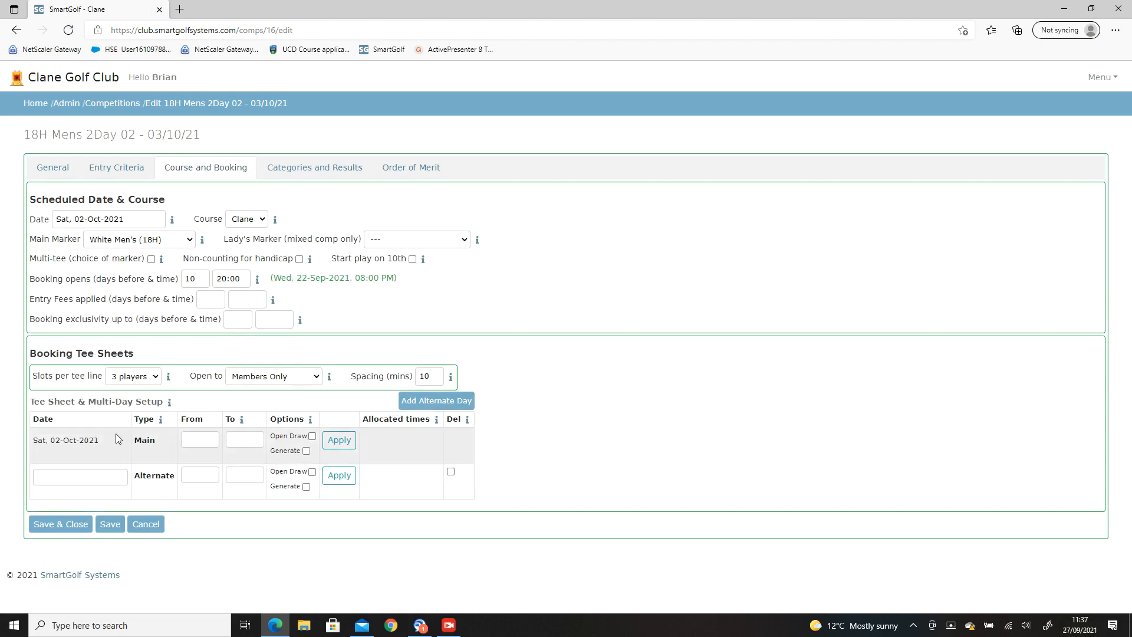
{"action": "left_click", "coordinate": [85, 475]}
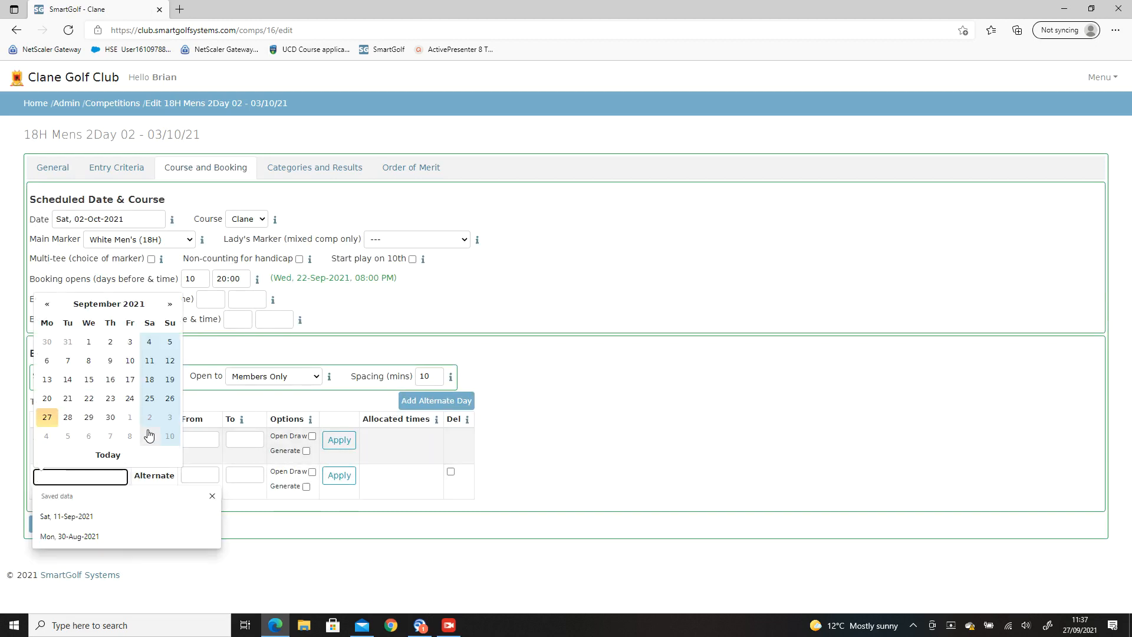
{"action": "left_click", "coordinate": [170, 418]}
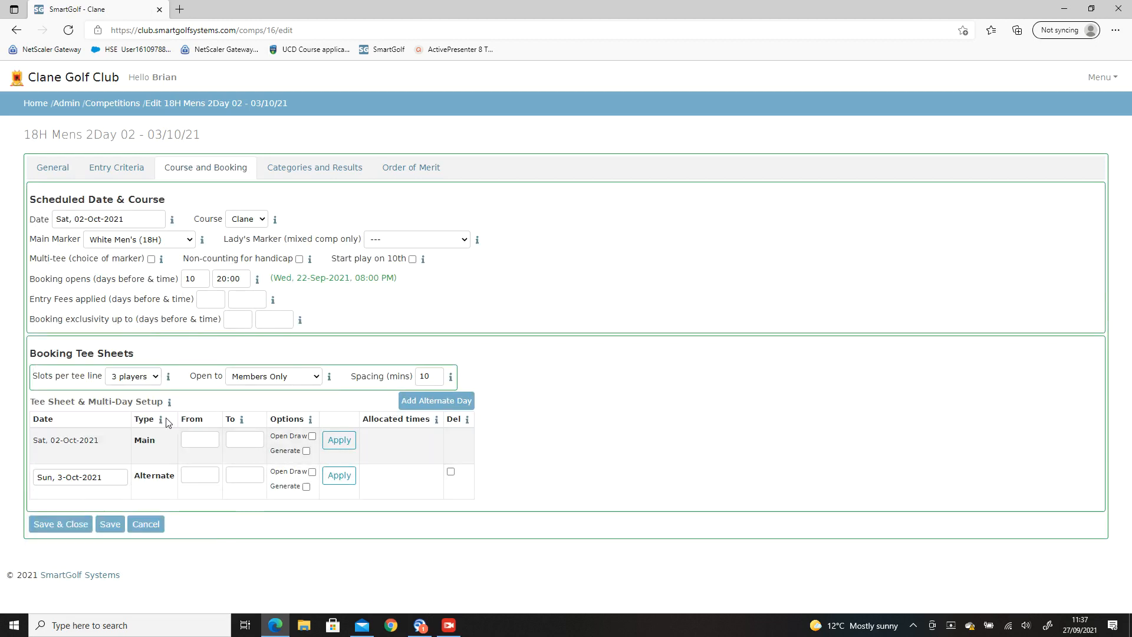
{"action": "left_click", "coordinate": [58, 525]}
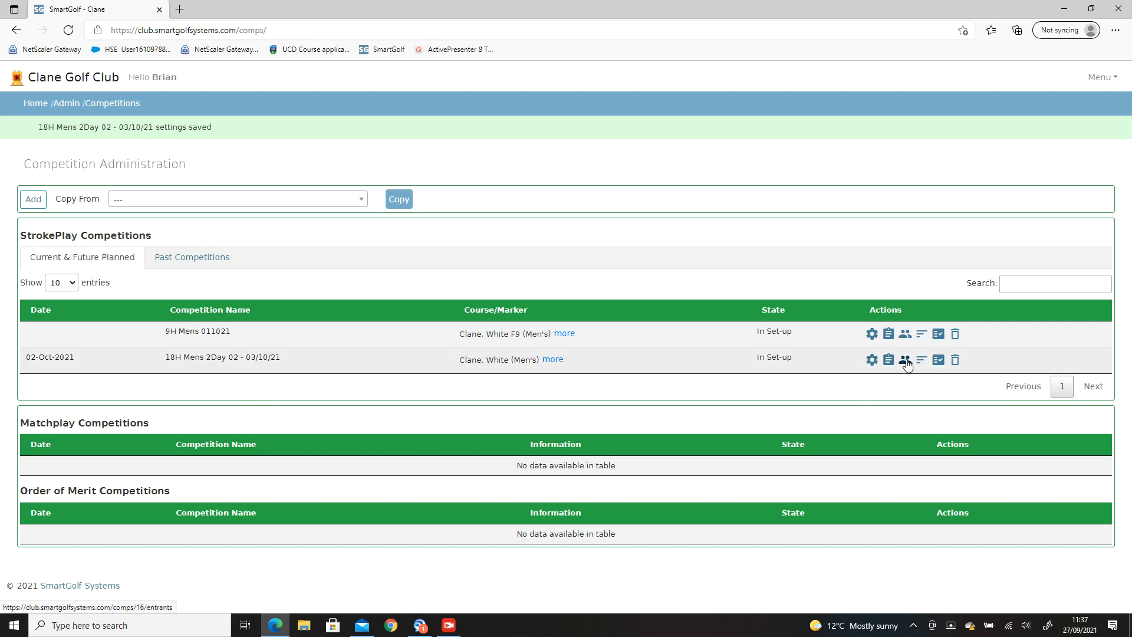
Change the state of the 18H Mens 2Day 02 - 03/10/21 competition to Open for Entry and save it
{"action": "left_click", "coordinate": [872, 360]}
{"action": "left_click", "coordinate": [345, 220]}
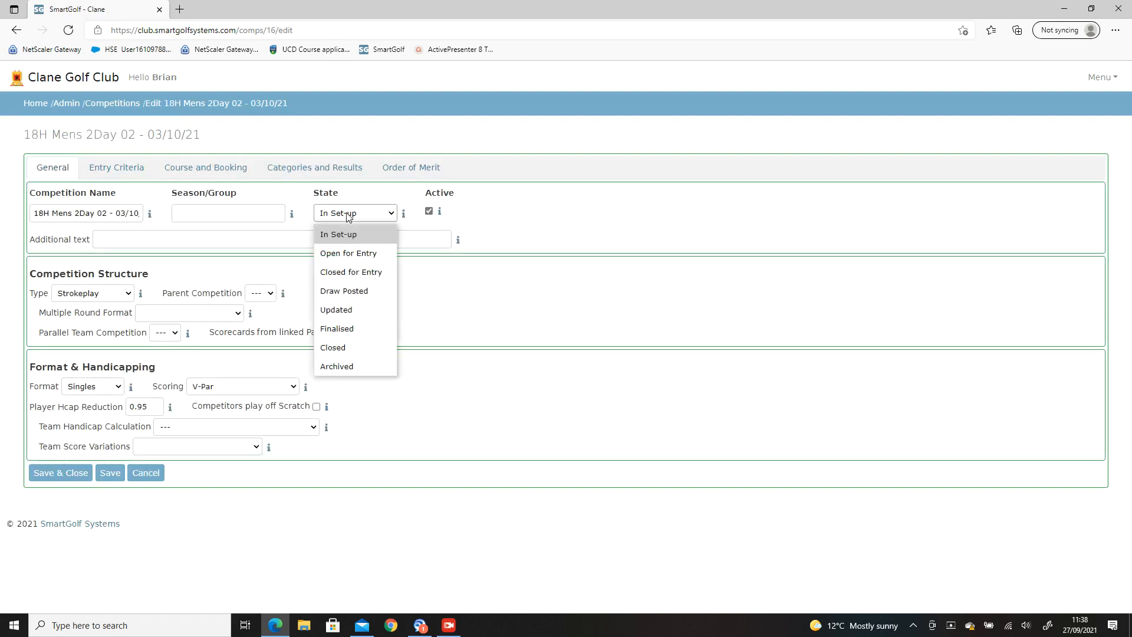
{"action": "left_click", "coordinate": [350, 256]}
{"action": "left_click", "coordinate": [76, 472]}
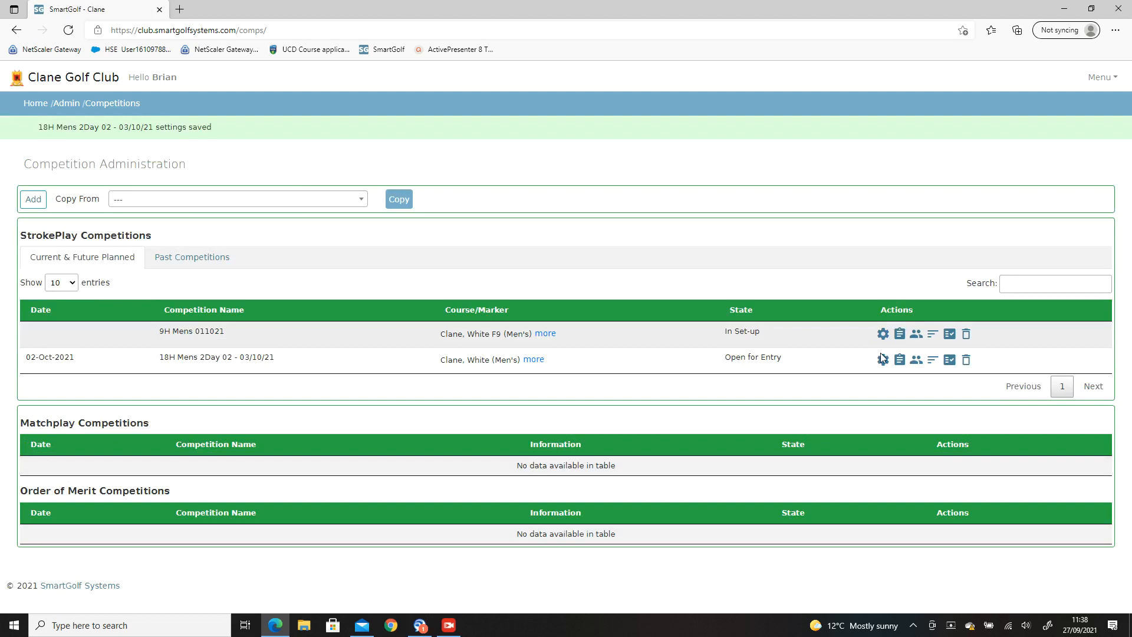
Enter the second listed player in the 18H Mens 2Day 02 - 03/10/21 competition for Sat, 02-Oct
{"action": "left_click", "coordinate": [917, 363]}
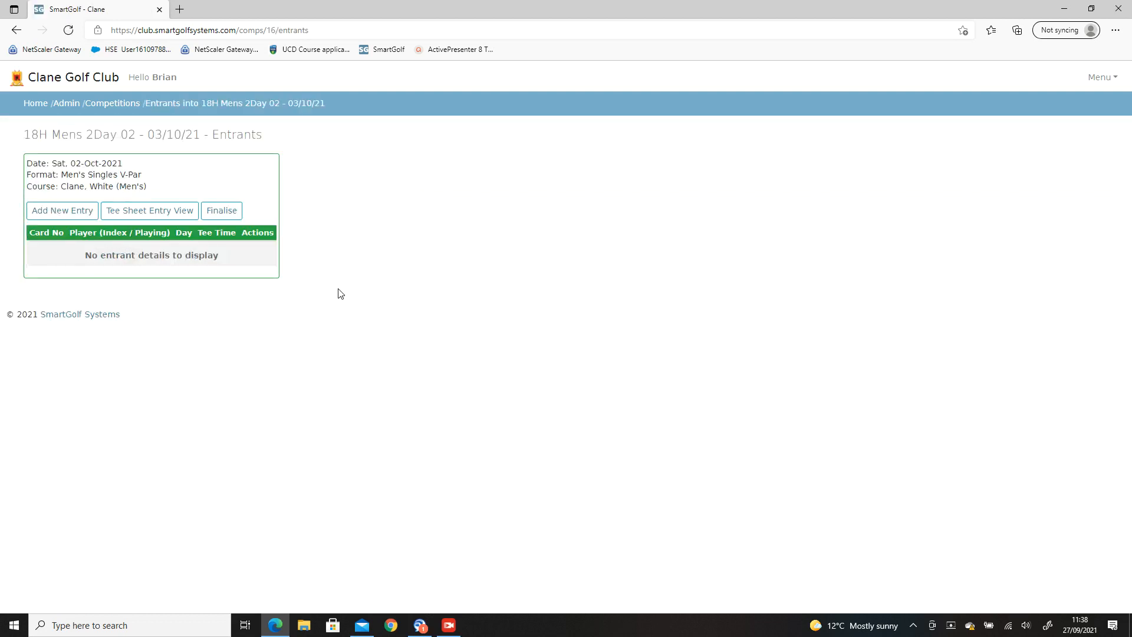
{"action": "left_click", "coordinate": [66, 211]}
{"action": "left_click", "coordinate": [98, 236]}
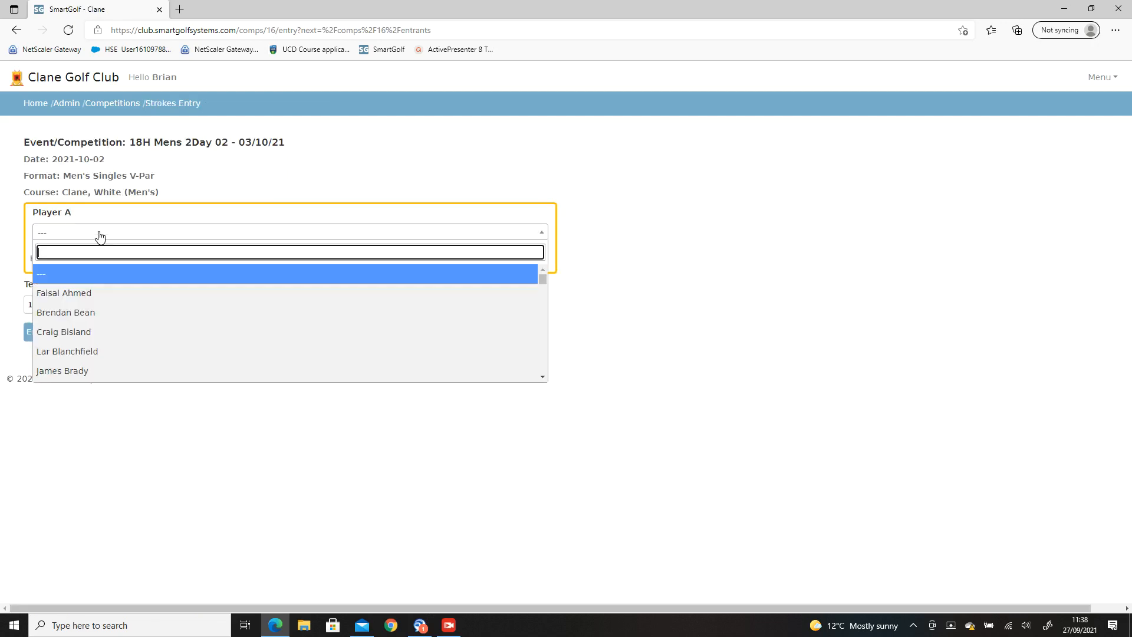
{"action": "left_click", "coordinate": [93, 313]}
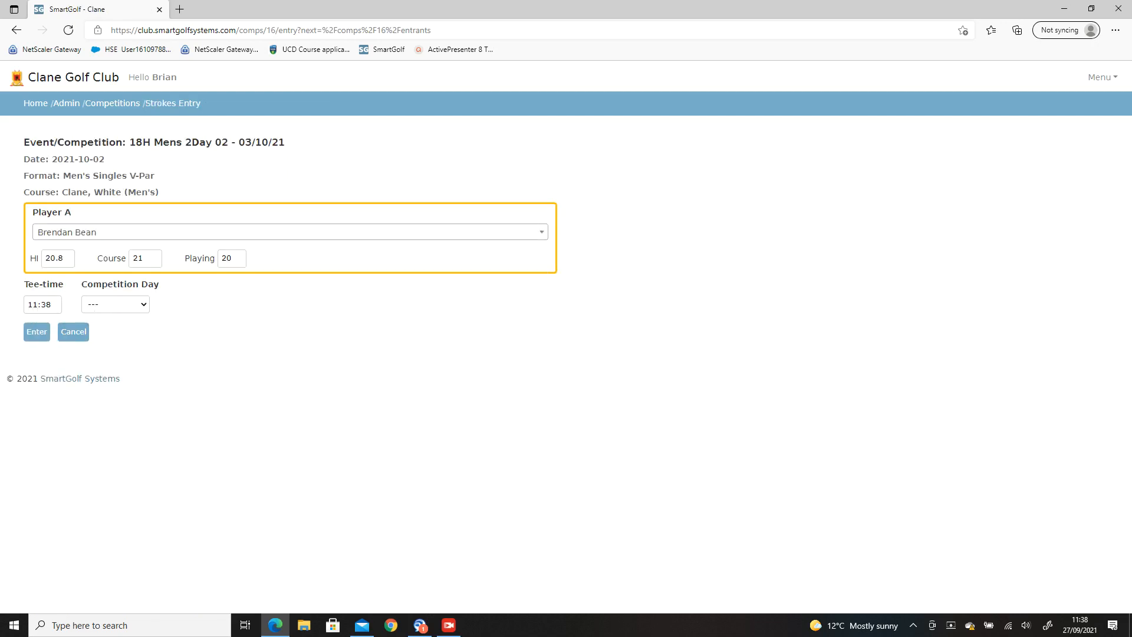
{"action": "left_click", "coordinate": [145, 307]}
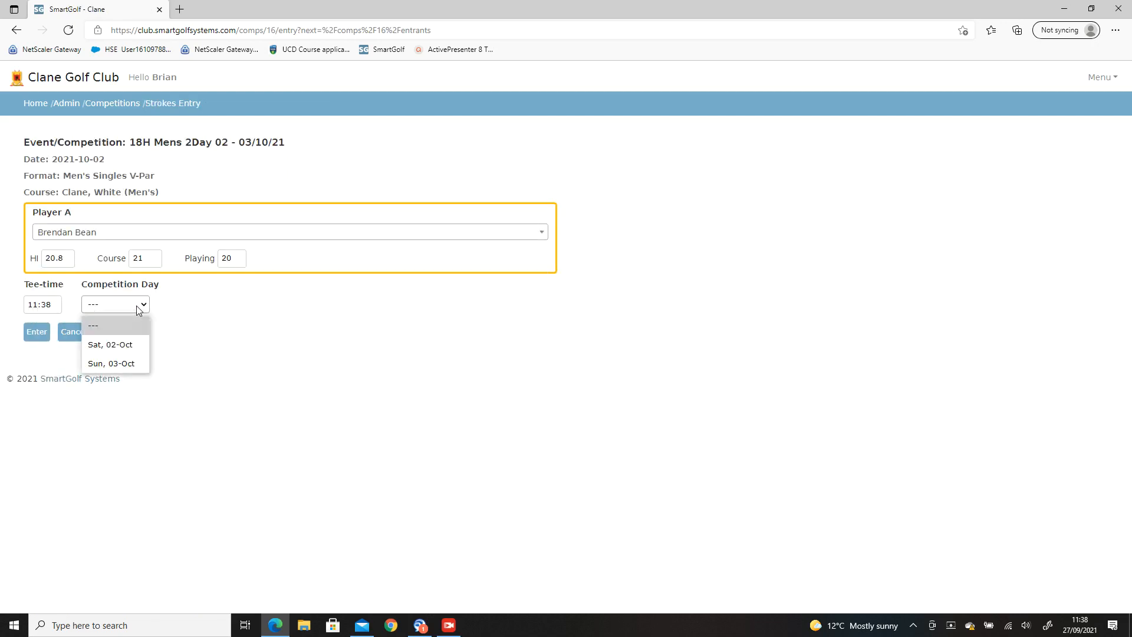
{"action": "left_click", "coordinate": [117, 348]}
{"action": "left_click", "coordinate": [35, 333]}
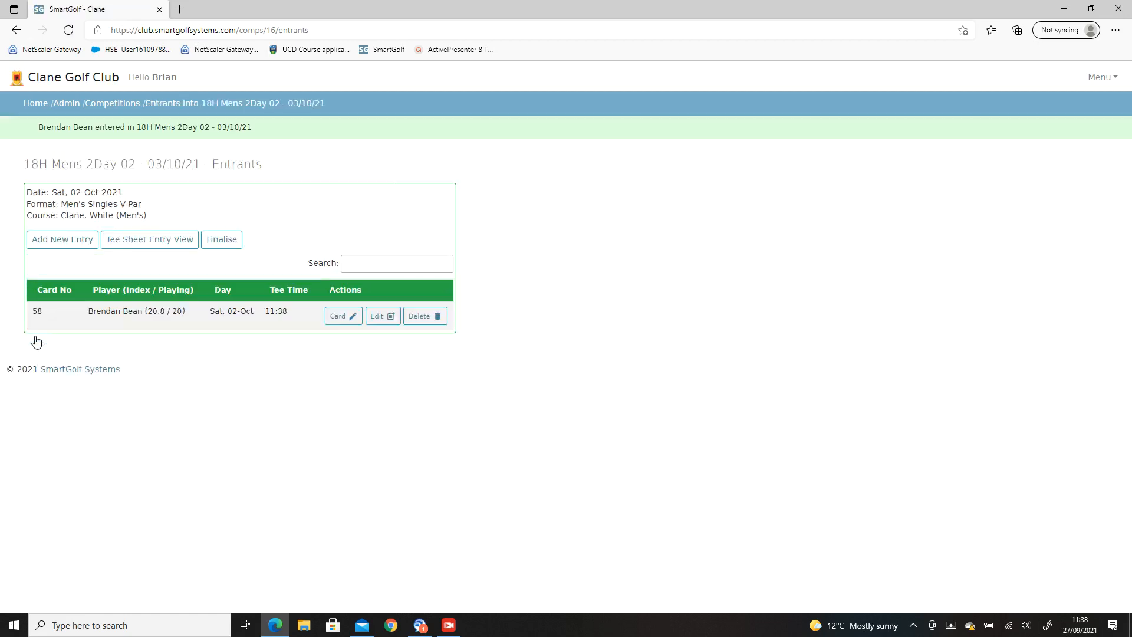
Fill in the entrant's scorecard with 6 on holes 2, 5, 11, 14 and 15 and 5 on all others, and submit it
{"action": "left_click", "coordinate": [331, 318]}
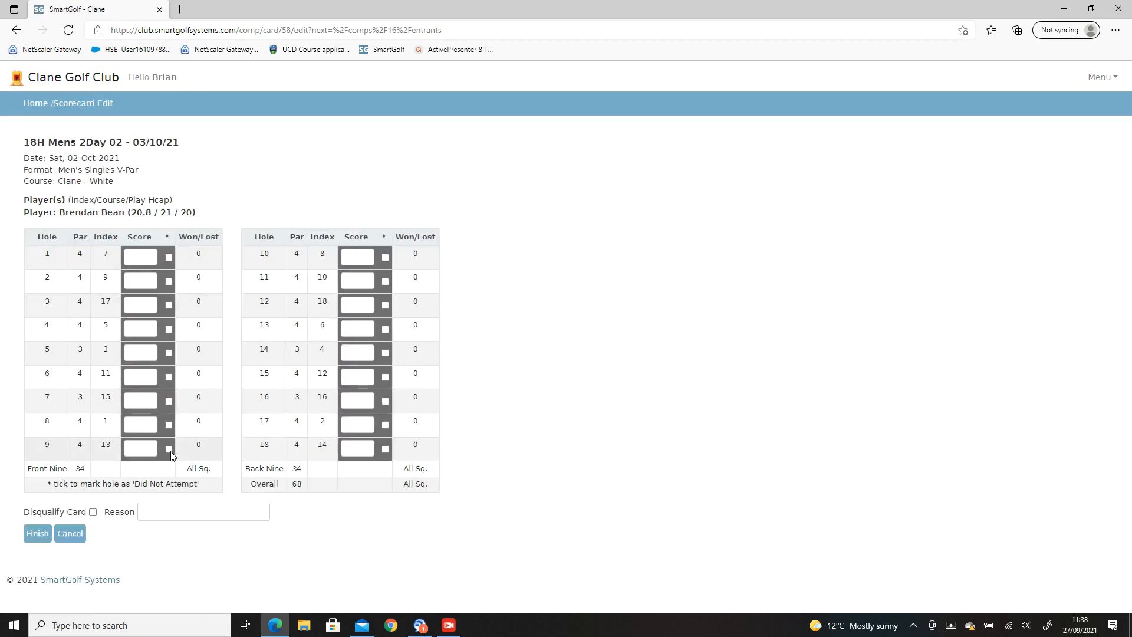
{"action": "left_click", "coordinate": [141, 257]}
{"action": "type", "text": "56556555556"}
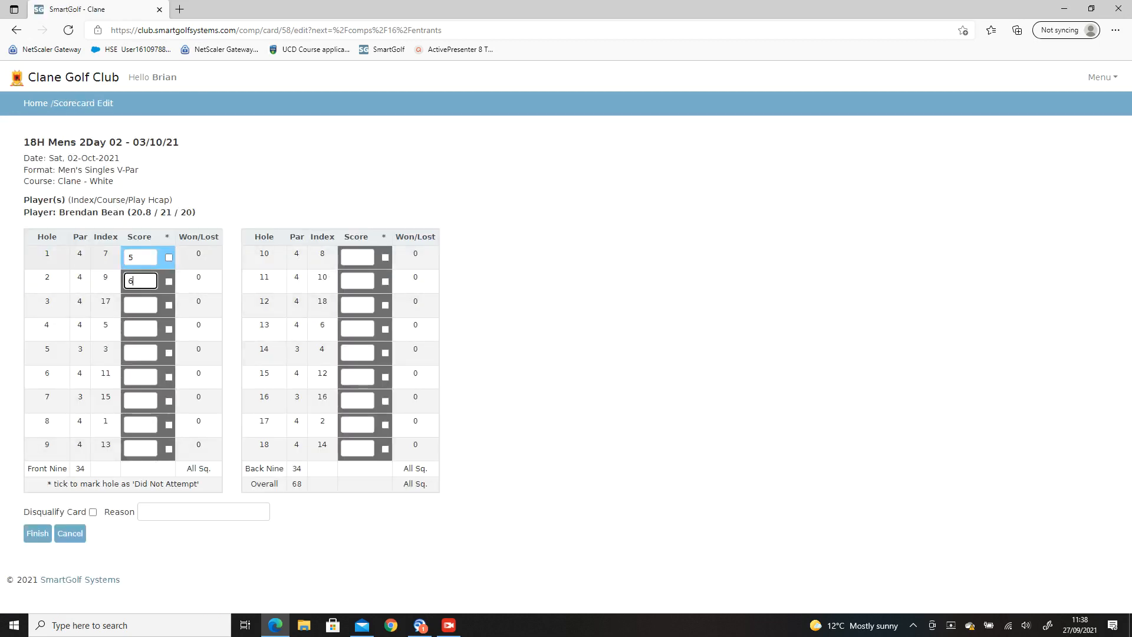
{"action": "type", "text": "5566555"}
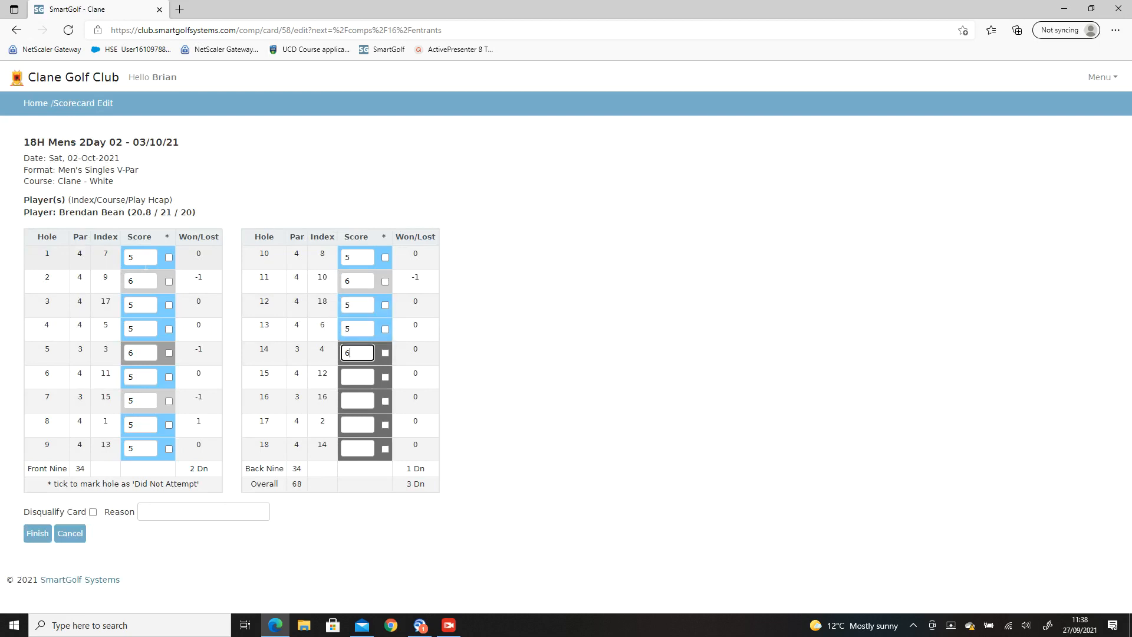
{"action": "left_click", "coordinate": [46, 538]}
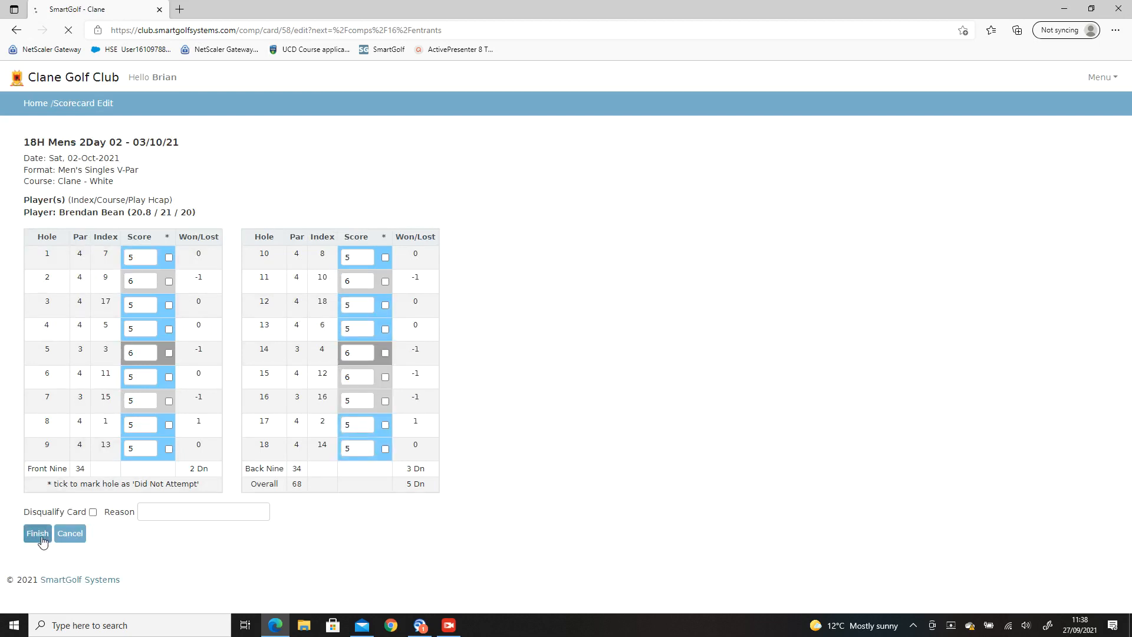
Add the first player matching "con" as a new entry in the competition for Sat, 02-Oct
{"action": "left_click", "coordinate": [62, 243]}
{"action": "left_click", "coordinate": [114, 236]}
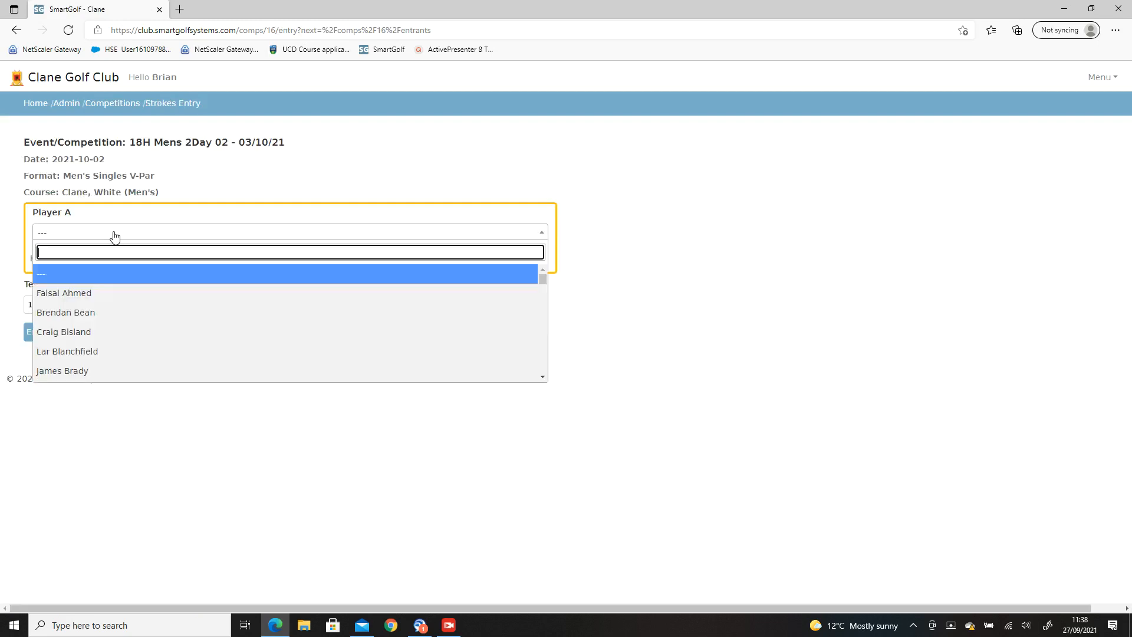
{"action": "type", "text": "con"}
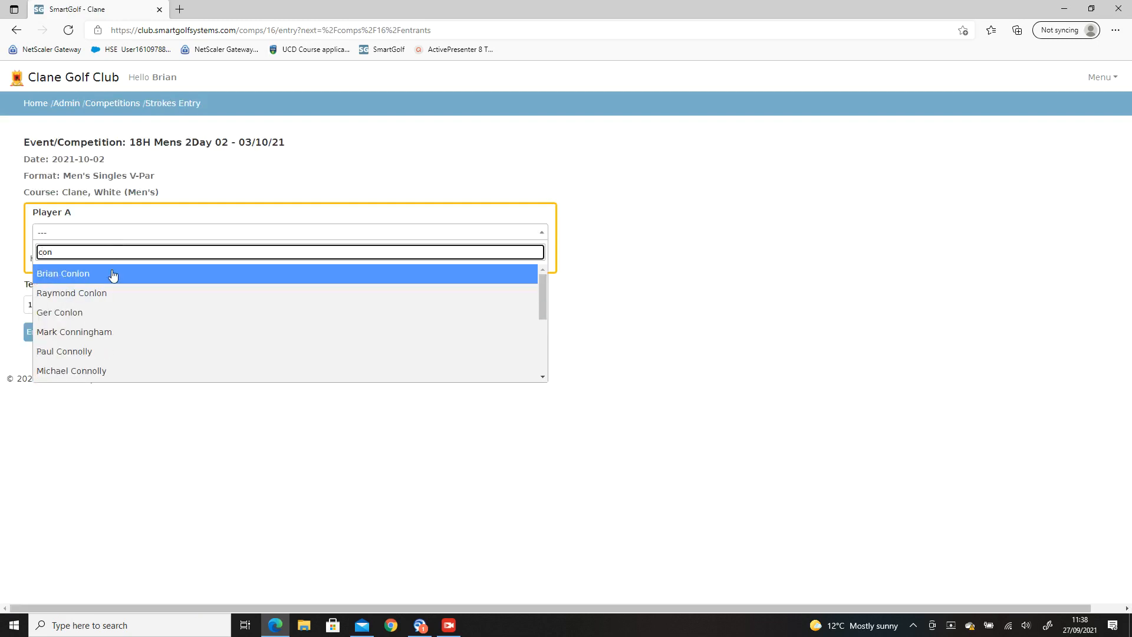
{"action": "left_click", "coordinate": [108, 275]}
{"action": "left_click", "coordinate": [116, 304]}
{"action": "left_click", "coordinate": [117, 347]}
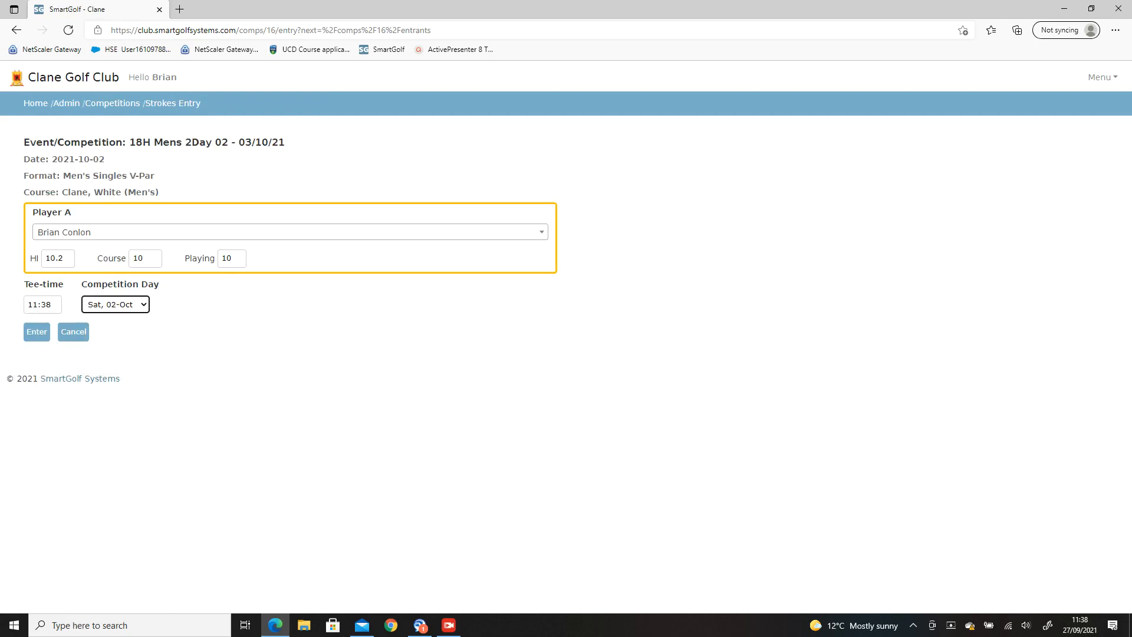
{"action": "left_click", "coordinate": [37, 335]}
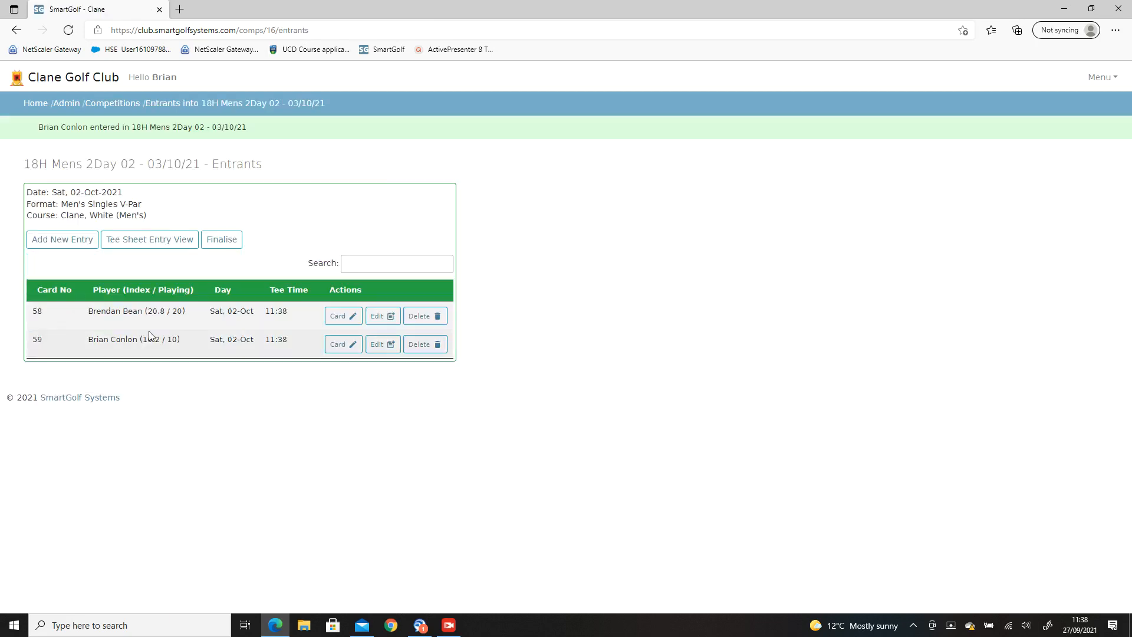
Fill in the front nine of the second entrant's scorecard with 4, 5, 5, 4, 5, 4, 5, 5 and 4
{"action": "left_click", "coordinate": [341, 347]}
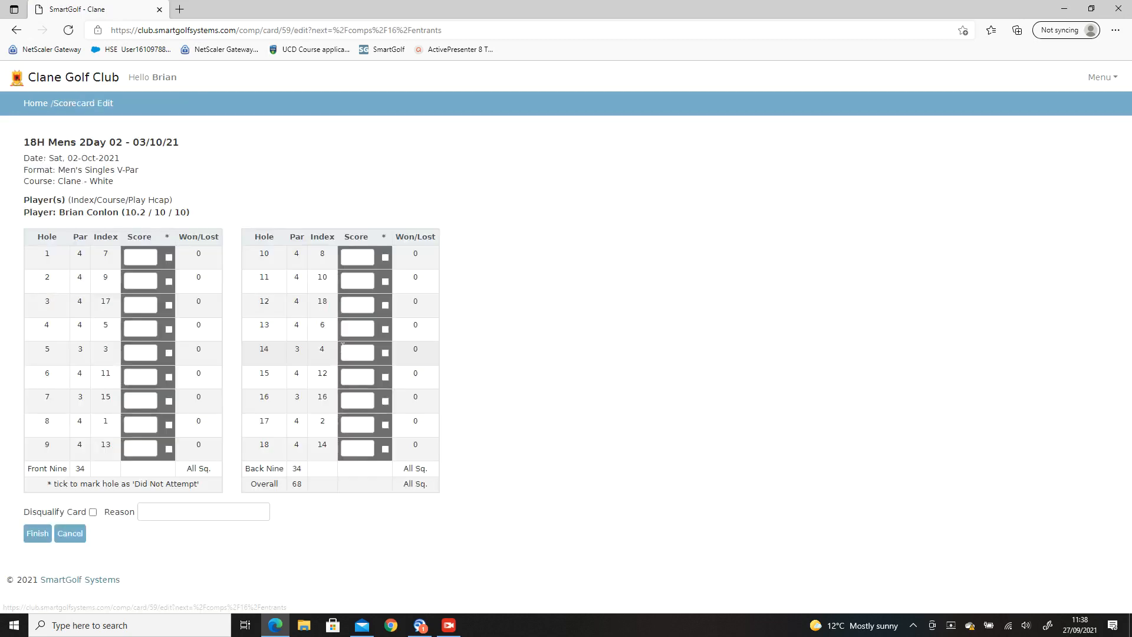
{"action": "left_click", "coordinate": [142, 258]}
{"action": "type", "text": "45"}
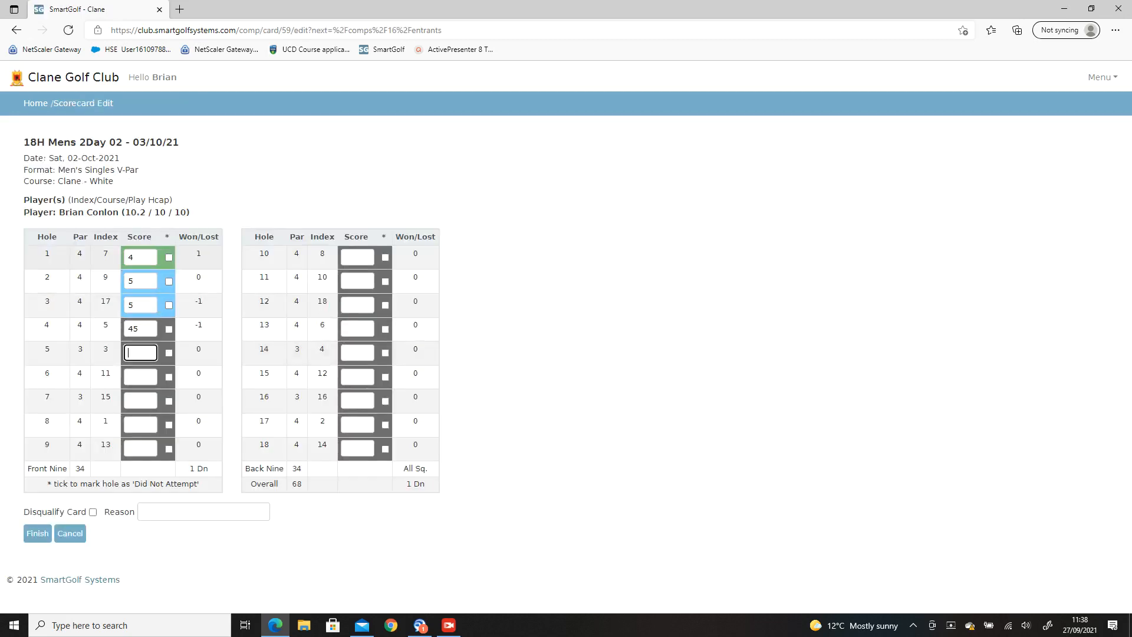
{"action": "type", "text": "5454554"}
{"action": "left_click", "coordinate": [138, 328]}
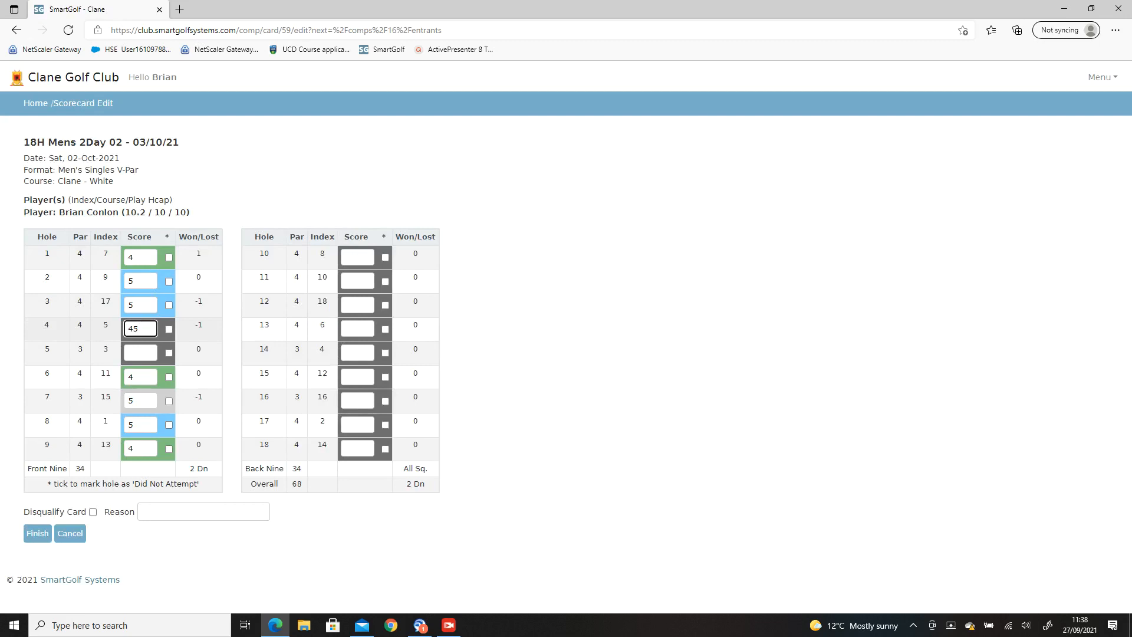
{"action": "key", "text": "BackSpace"}
{"action": "key", "text": "Tab"}
{"action": "type", "text": "5"}
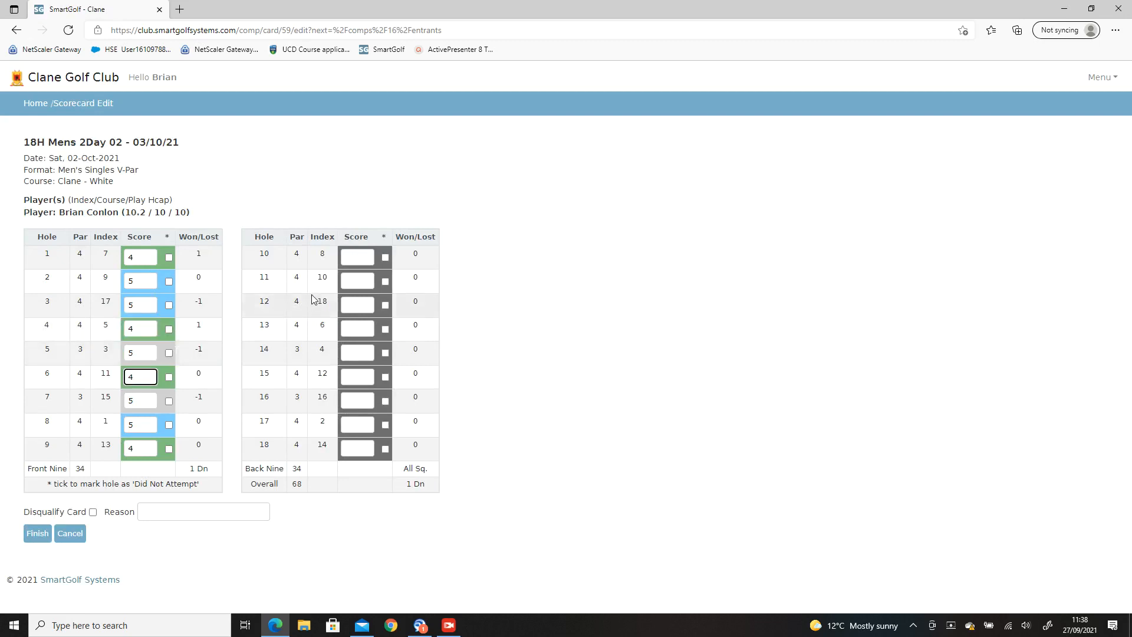
Fill in the back nine with 5, 4, 5, 4, 5, 5, 6, 4 and 4, and submit the scorecard
{"action": "left_click", "coordinate": [357, 257]}
{"action": "type", "text": "545455644"}
{"action": "left_click", "coordinate": [38, 533]}
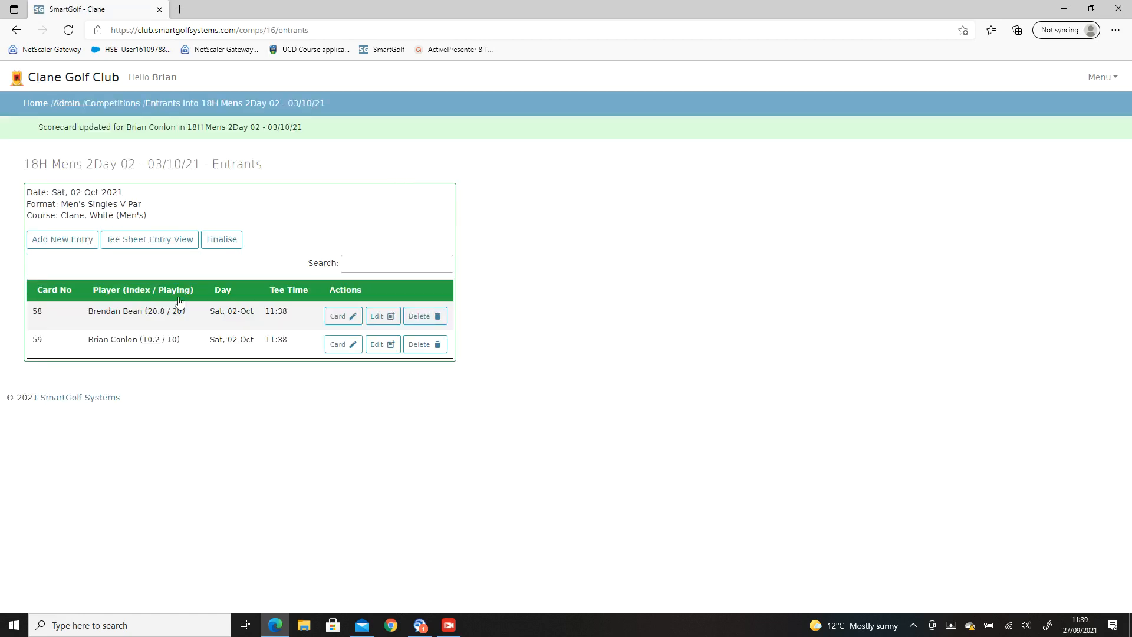
Add the first player matching "cro" as a new entry in the competition for Sun, 03-Oct
{"action": "left_click", "coordinate": [76, 247]}
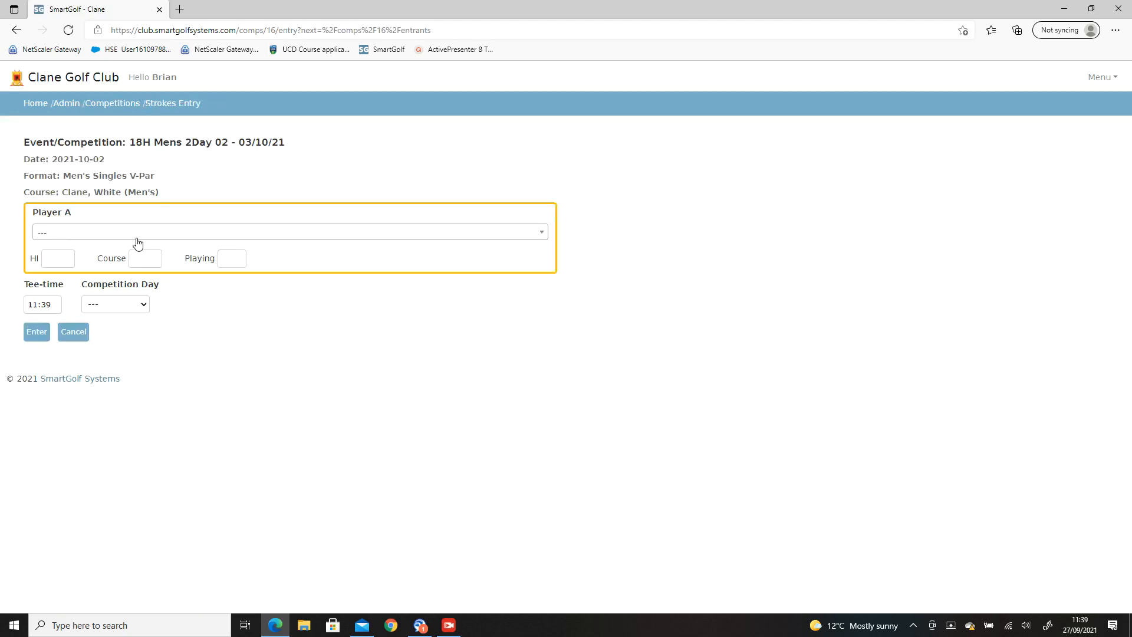
{"action": "left_click", "coordinate": [137, 239]}
{"action": "type", "text": "cro"}
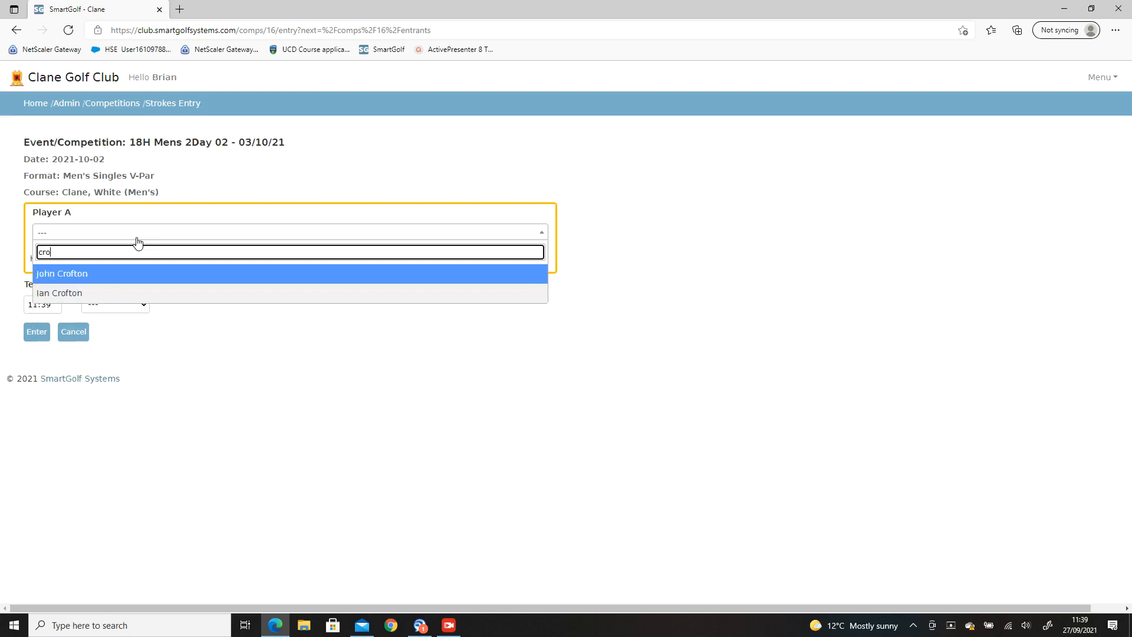
{"action": "left_click", "coordinate": [86, 273]}
{"action": "left_click", "coordinate": [105, 306]}
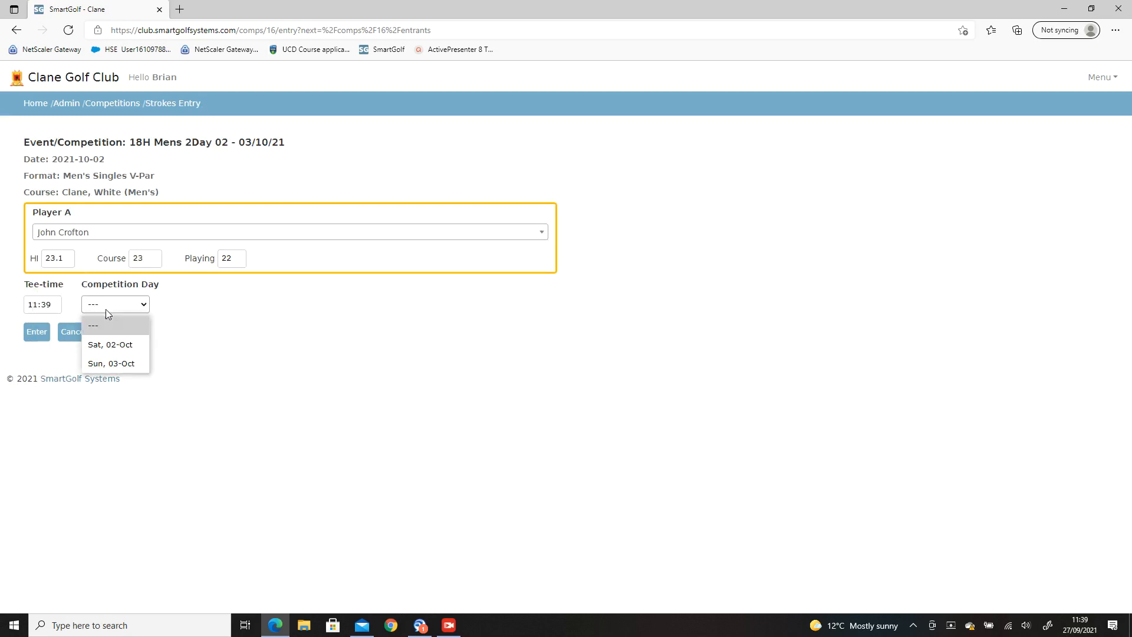
{"action": "left_click", "coordinate": [112, 362]}
{"action": "left_click", "coordinate": [33, 333]}
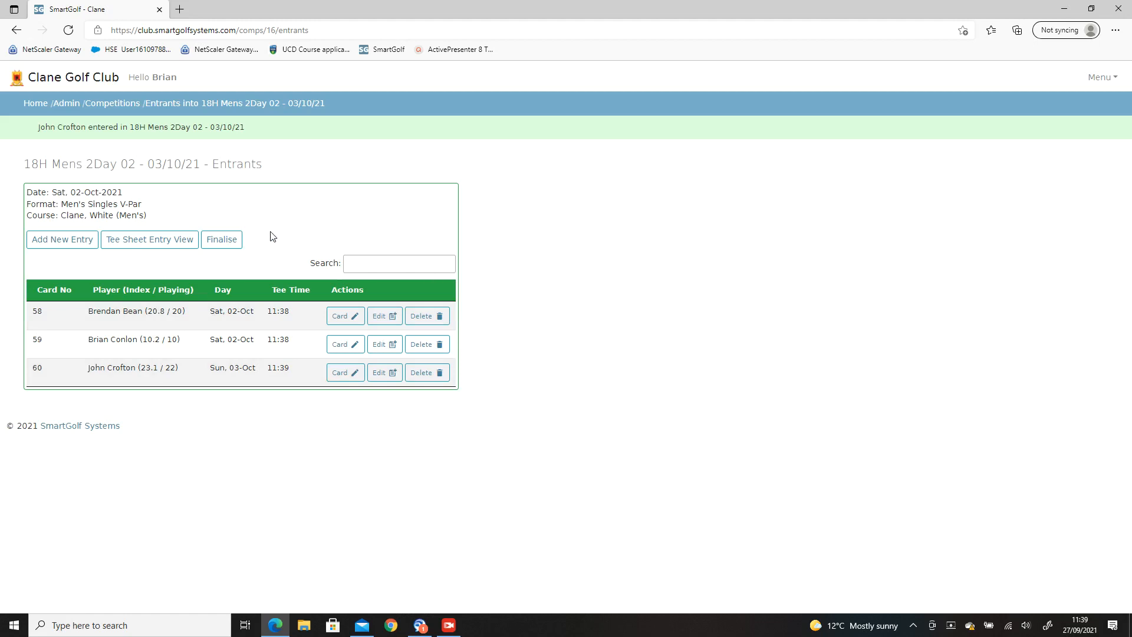
Finalise day 02-Oct of the 18H Mens 2Day 02 - 03/10/21 competition
{"action": "left_click", "coordinate": [222, 247]}
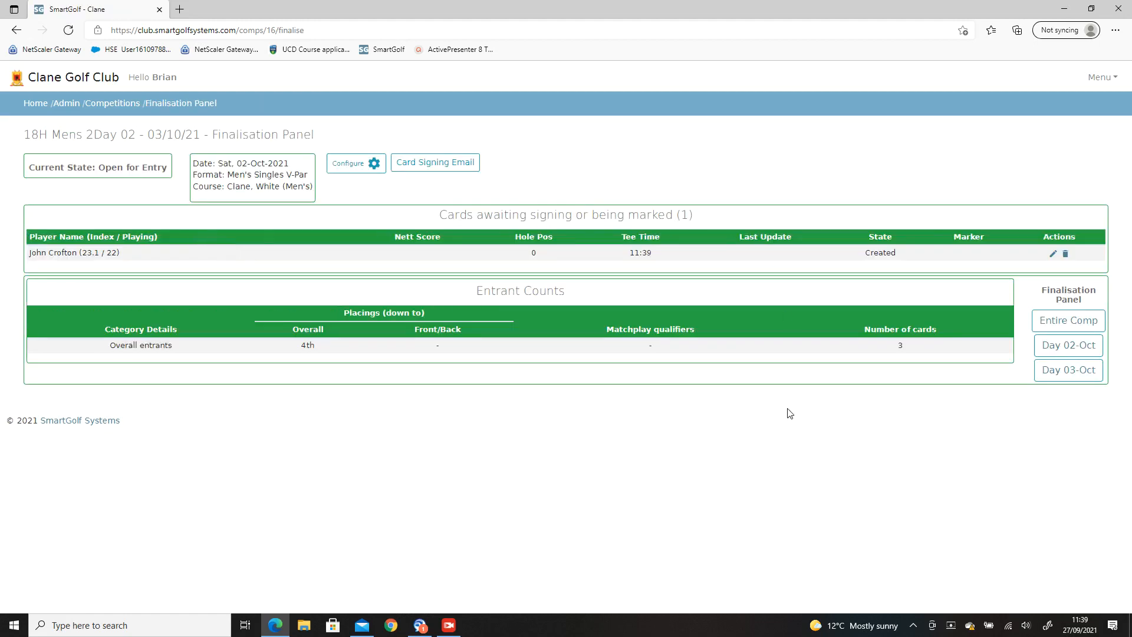
{"action": "left_click", "coordinate": [107, 104]}
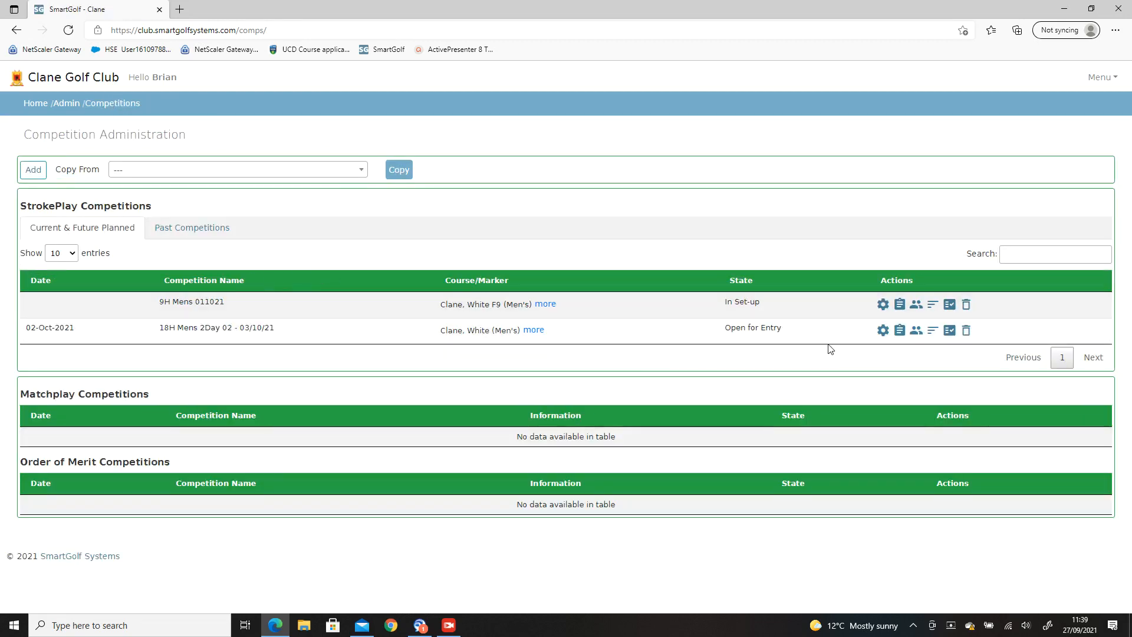
{"action": "left_click", "coordinate": [948, 334]}
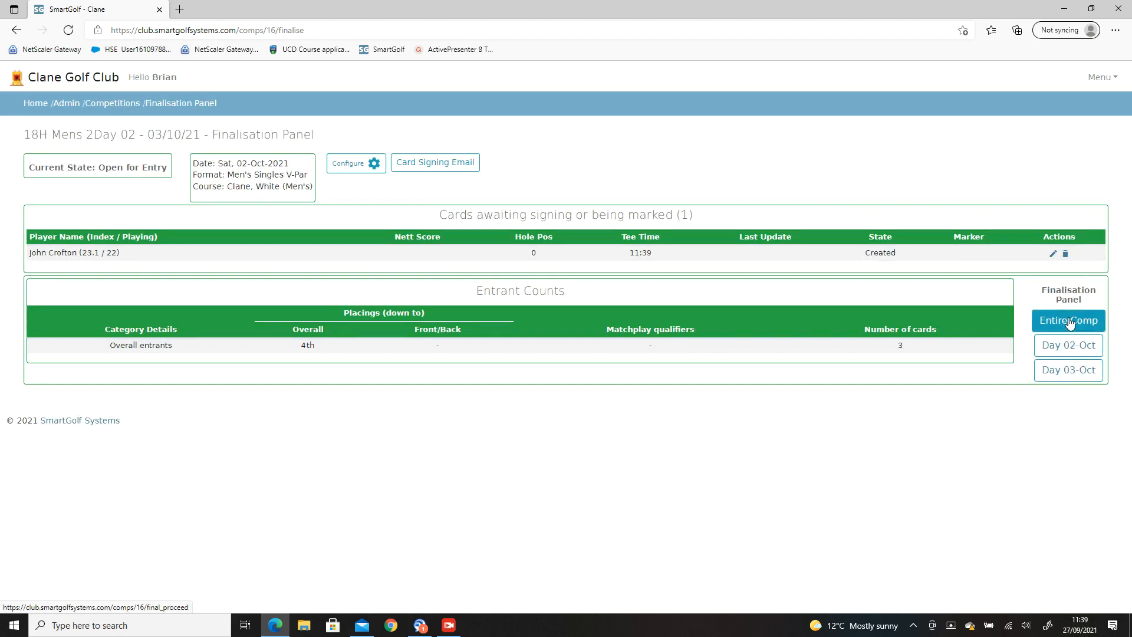
{"action": "left_click", "coordinate": [1070, 349]}
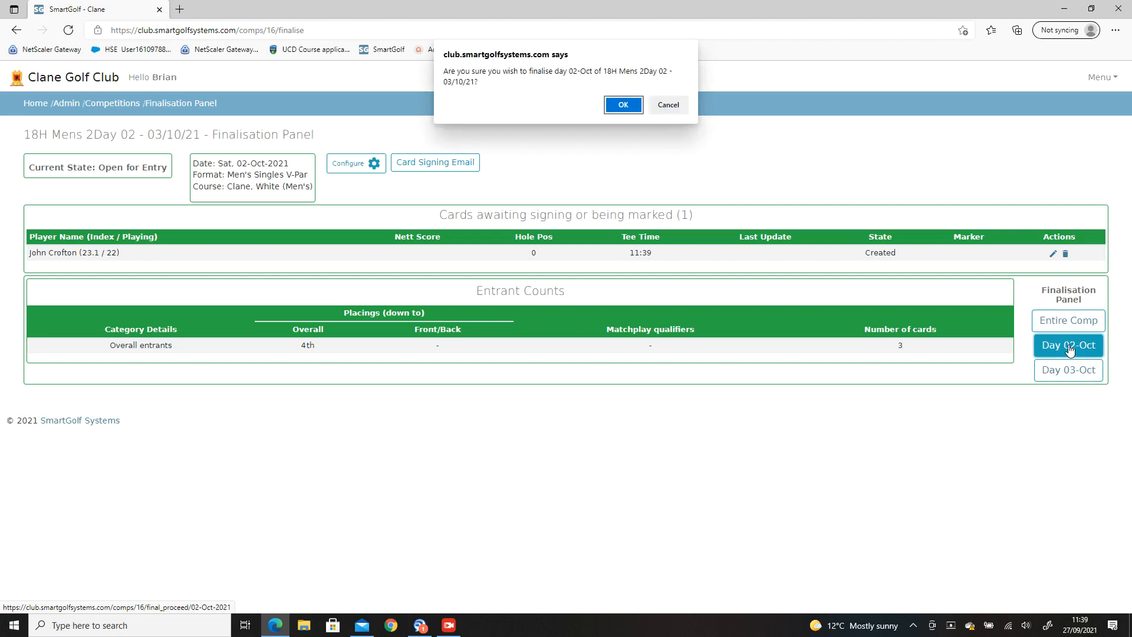
{"action": "left_click", "coordinate": [617, 103]}
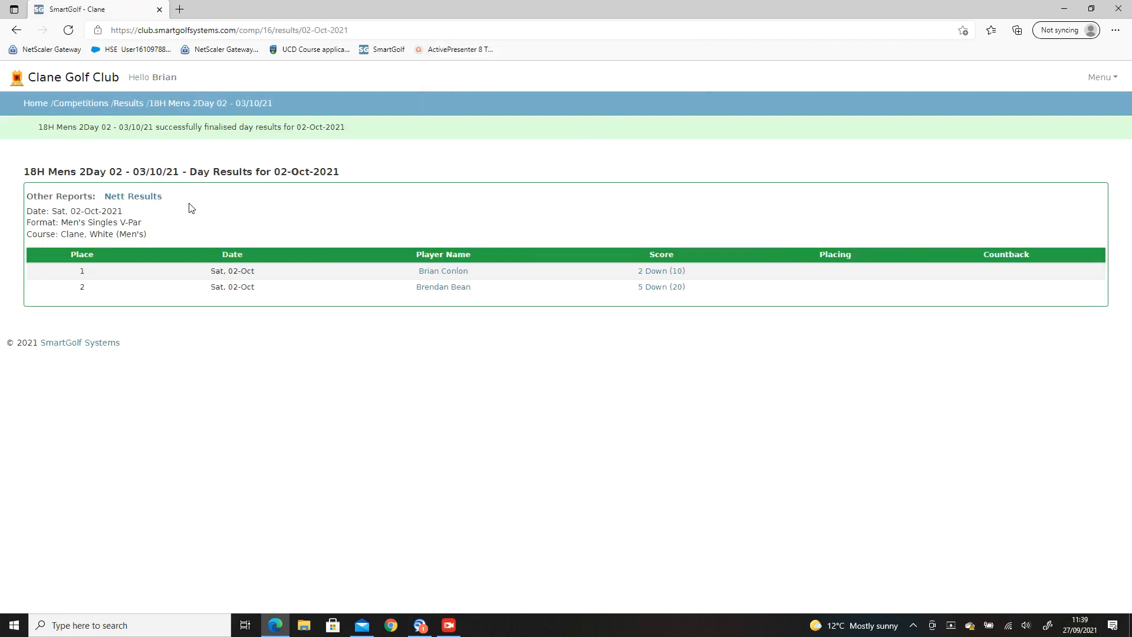
Return to competition administration and finalise day 03-Oct of the 18H Mens 2Day 02 - 03/10/21 competition
{"action": "left_click", "coordinate": [80, 107]}
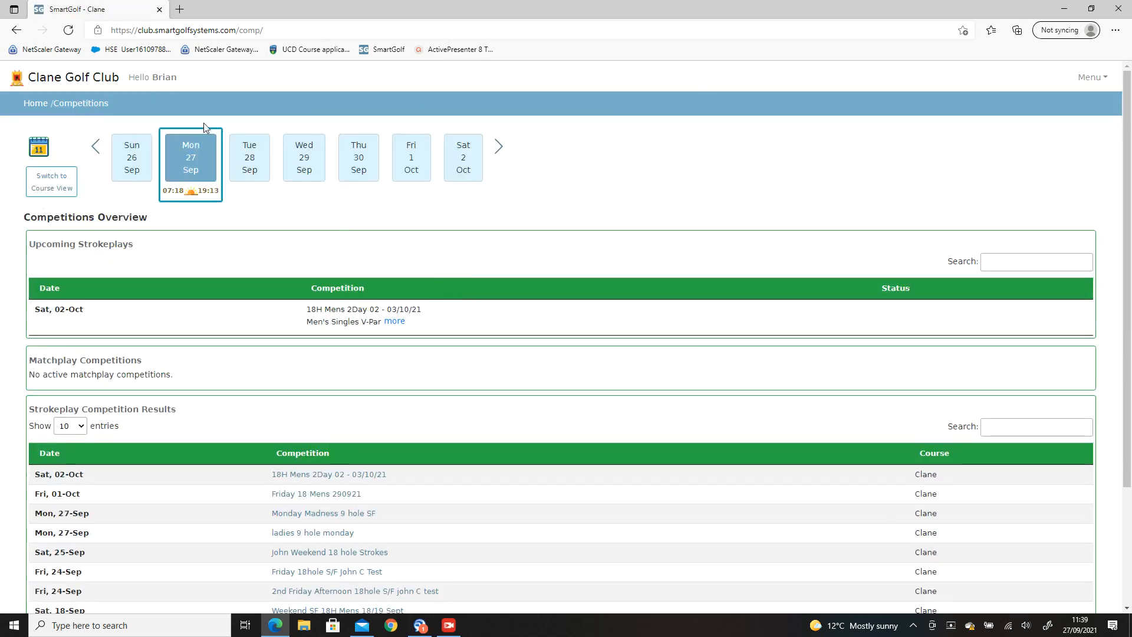
{"action": "left_click", "coordinate": [62, 103]}
{"action": "left_click", "coordinate": [1091, 77]}
{"action": "left_click", "coordinate": [1069, 144]}
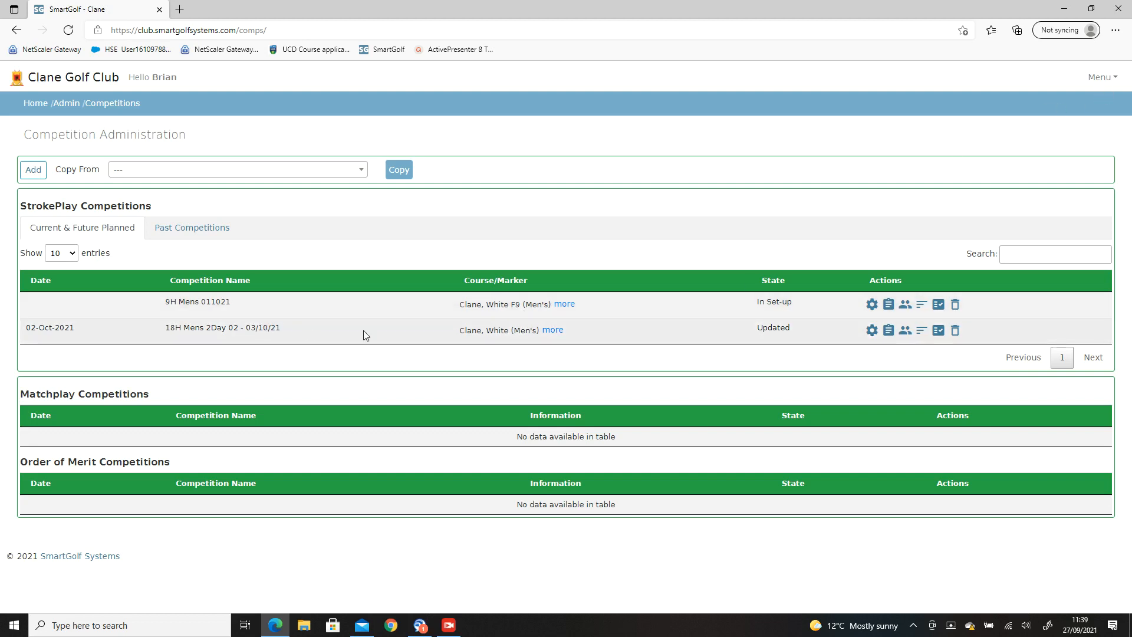
{"action": "left_click", "coordinate": [938, 330]}
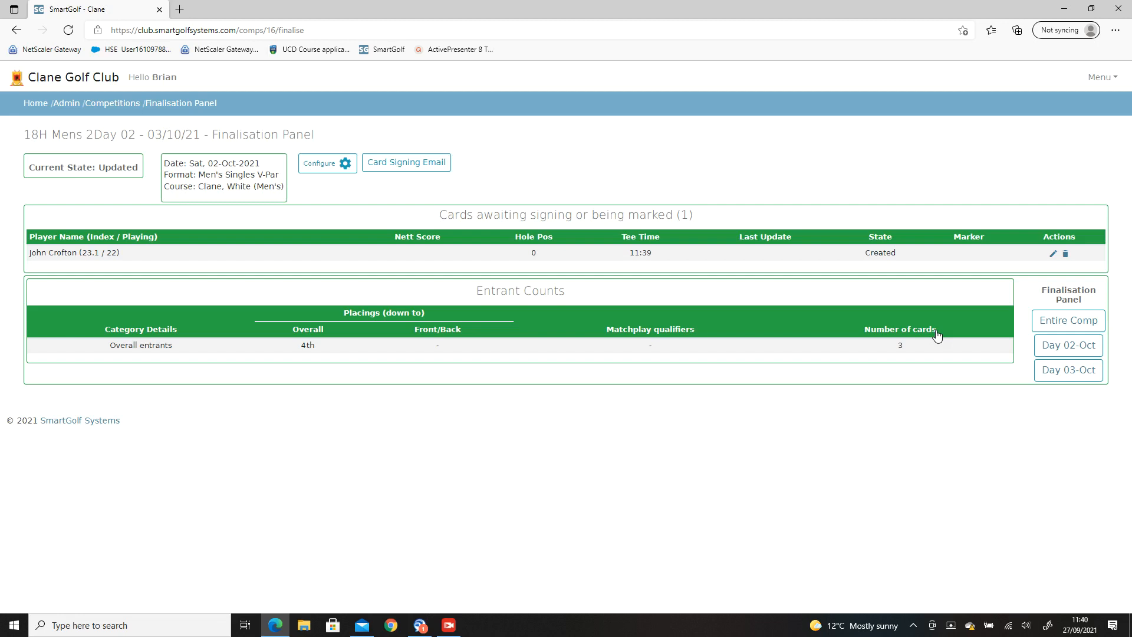
{"action": "left_click", "coordinate": [1057, 373]}
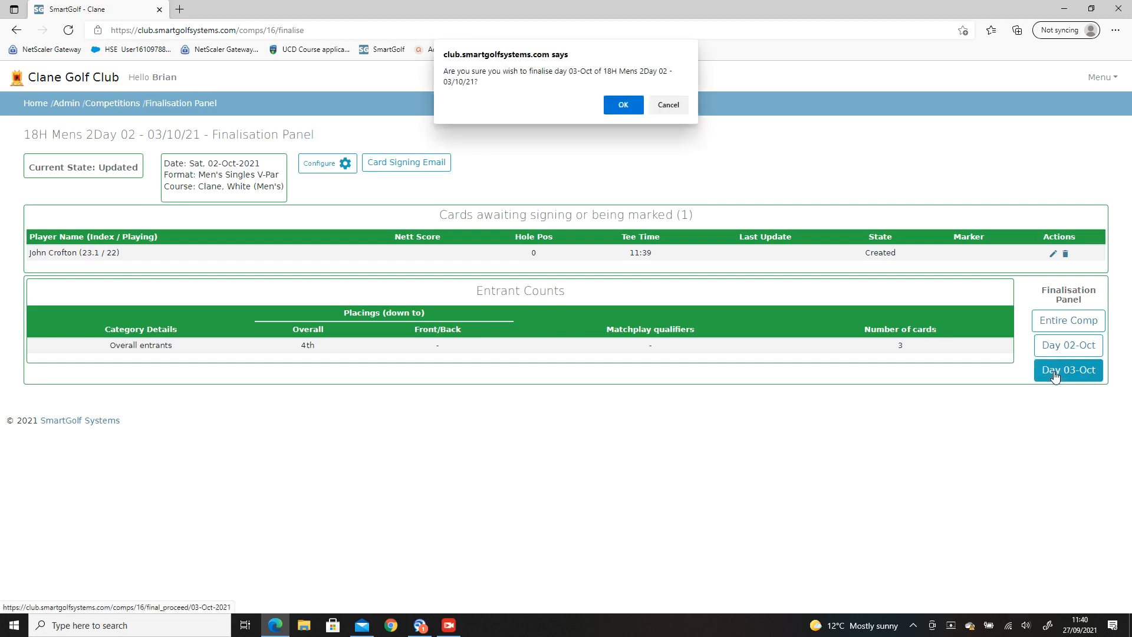
{"action": "left_click", "coordinate": [625, 106]}
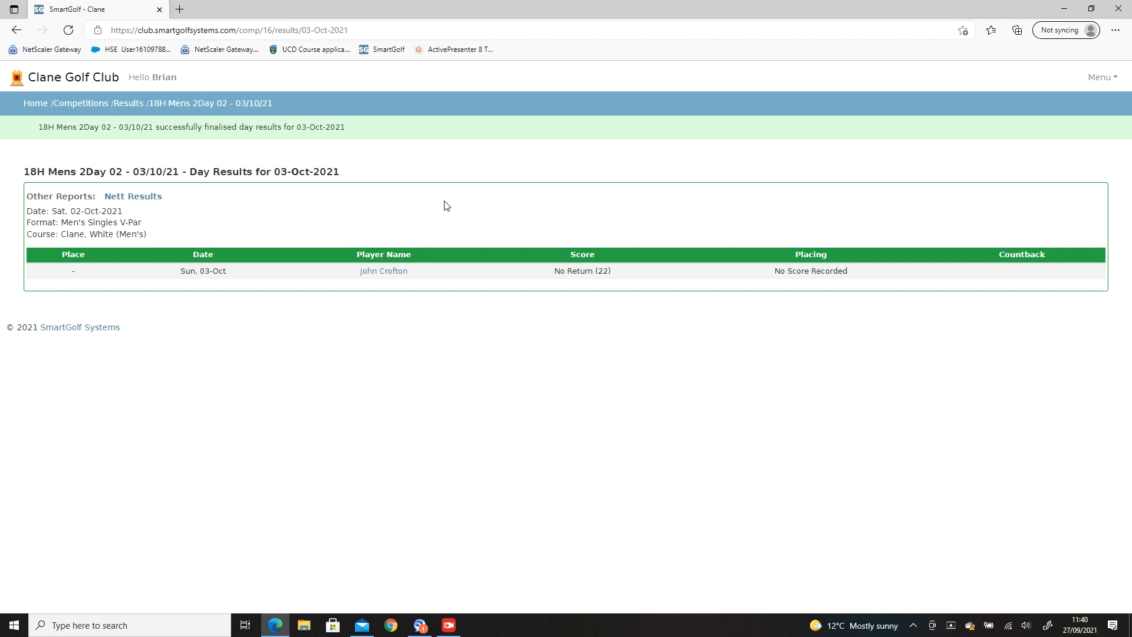
Finalise the entire 18H Mens 2Day 02 - 03/10/21 competition and view its gross and nett results
{"action": "left_click", "coordinate": [20, 32]}
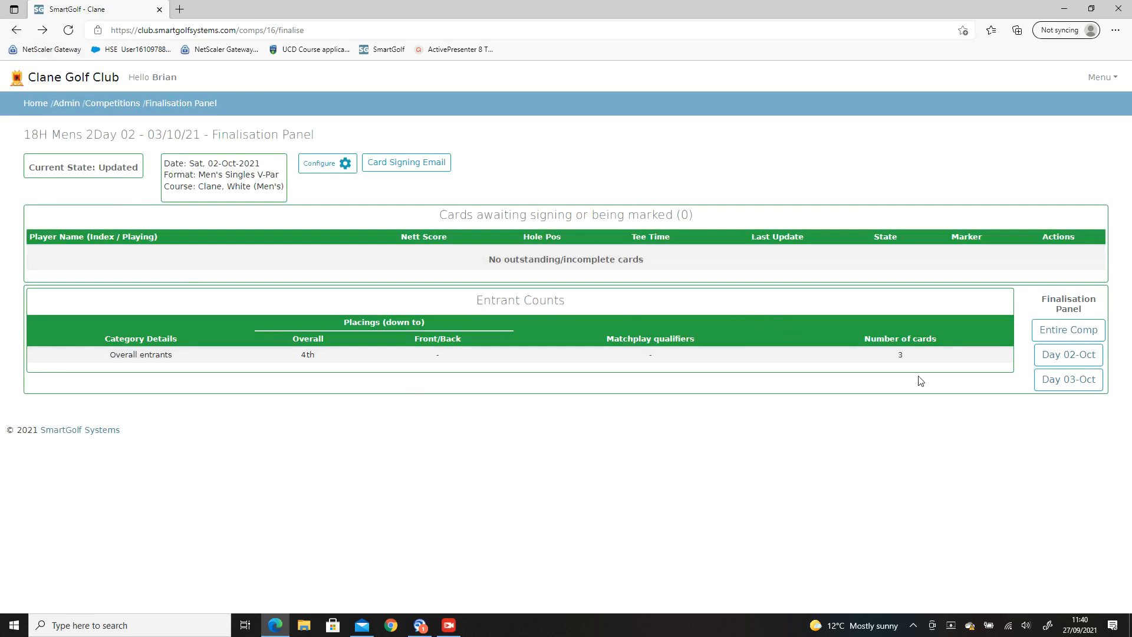
{"action": "left_click", "coordinate": [1079, 332]}
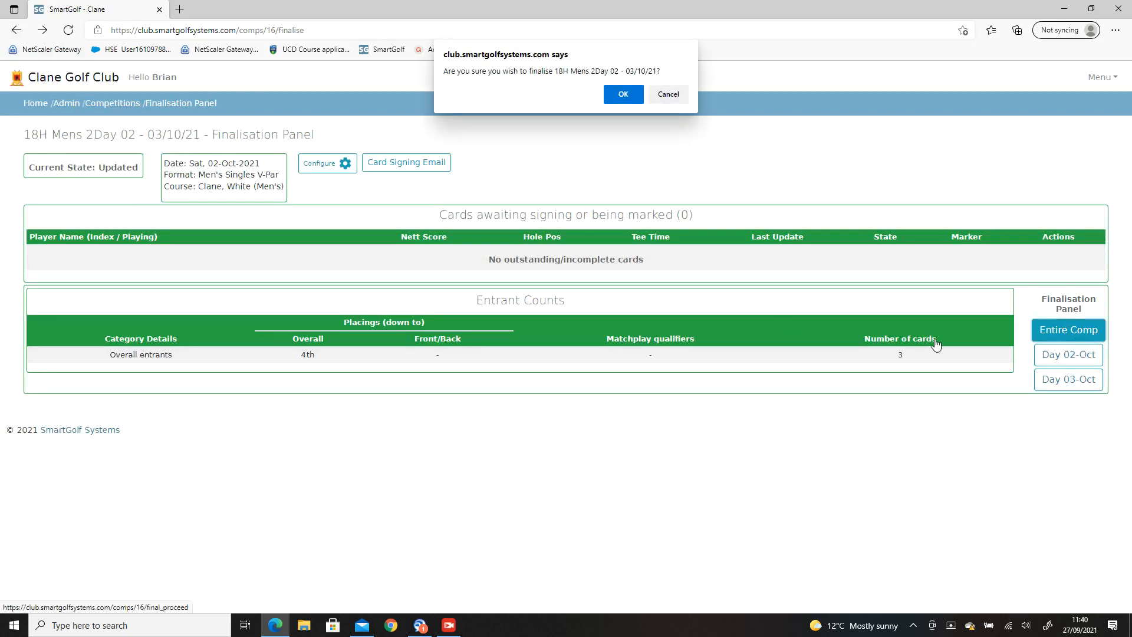
{"action": "left_click", "coordinate": [624, 94]}
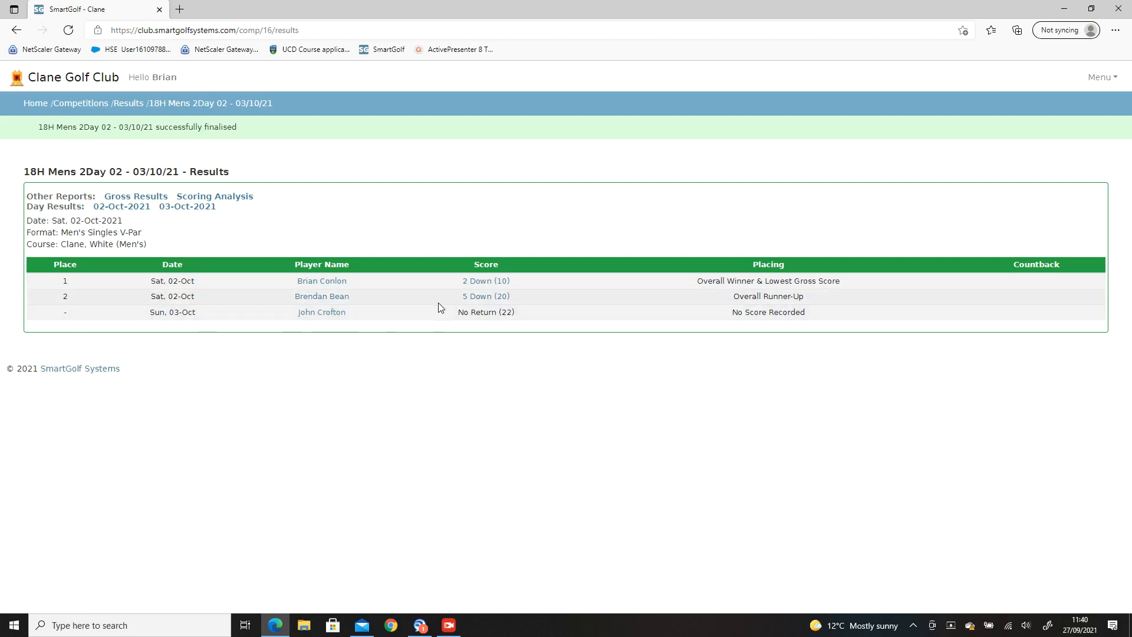
{"action": "left_click", "coordinate": [129, 198]}
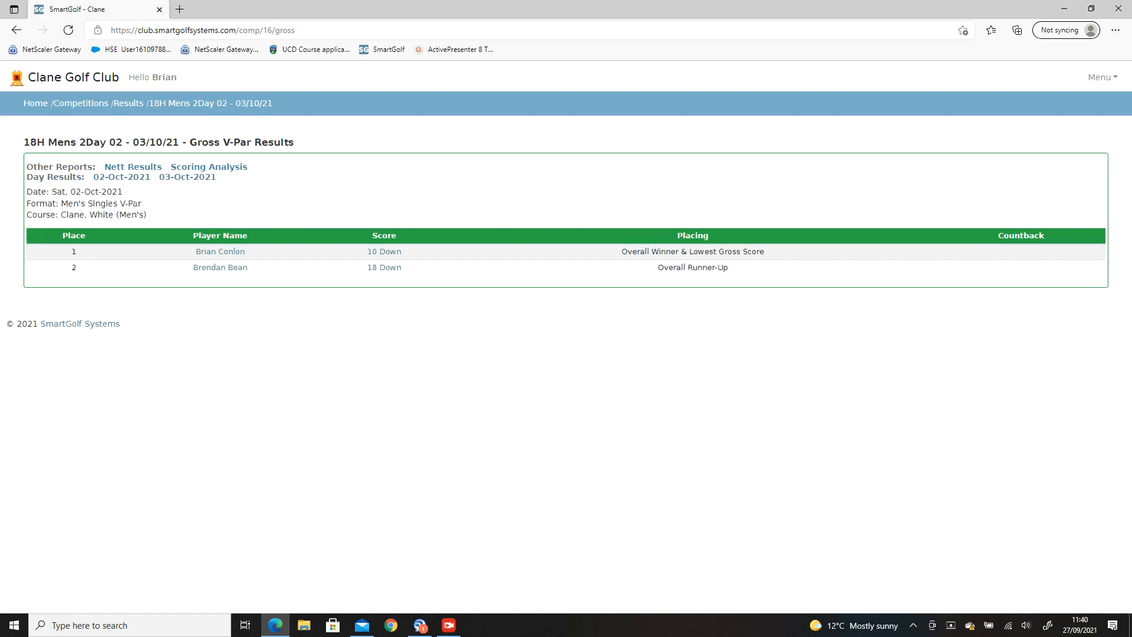
{"action": "left_click", "coordinate": [133, 167]}
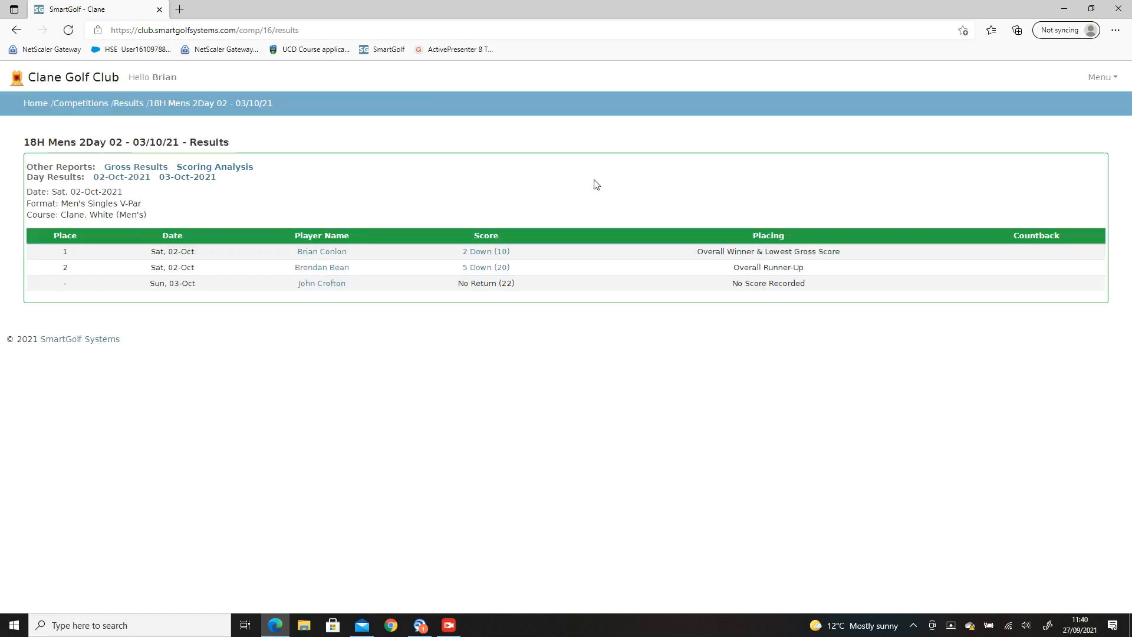
Set the state of the past 18H Mens 2Day 02 - 03/10/21 competition to Open for Entry and save it
{"action": "left_click", "coordinate": [1111, 82]}
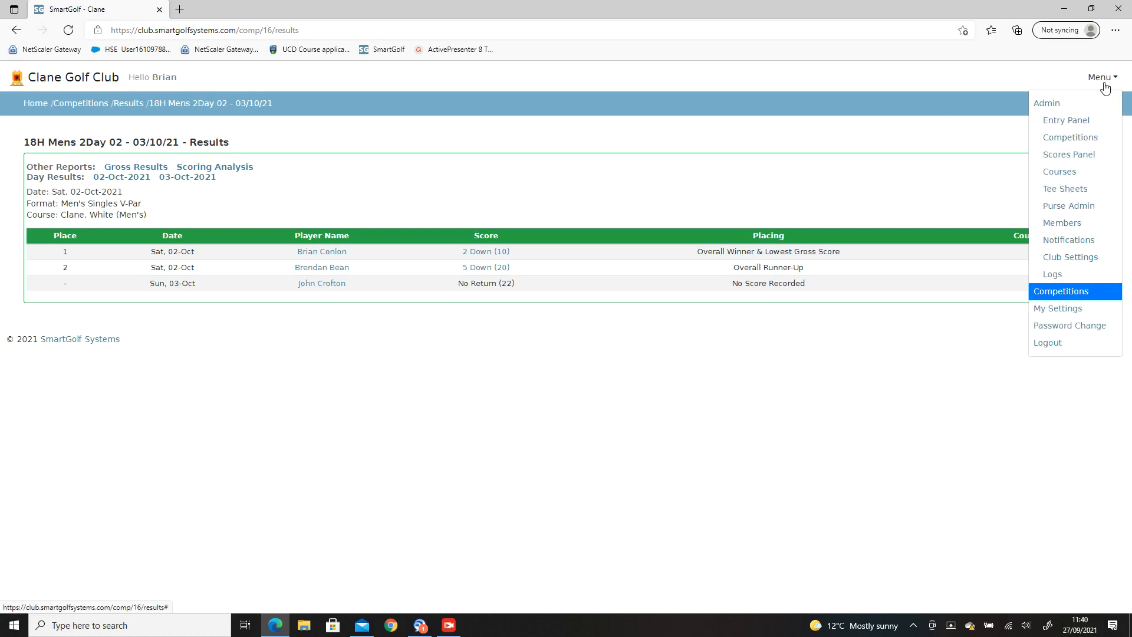
{"action": "left_click", "coordinate": [1079, 142]}
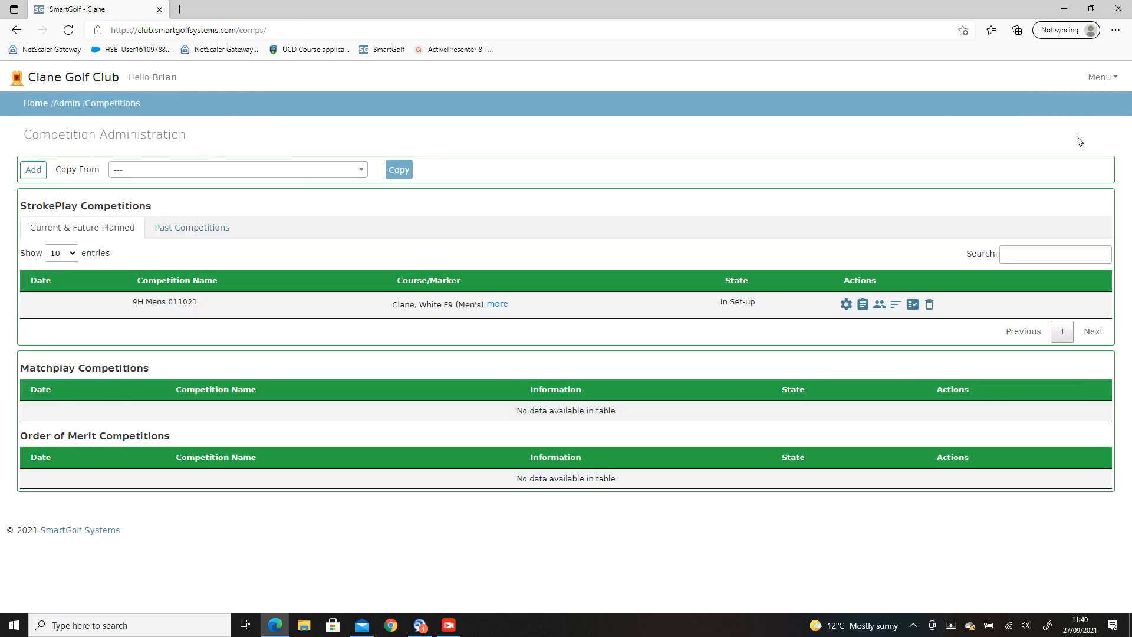
{"action": "left_click", "coordinate": [192, 228]}
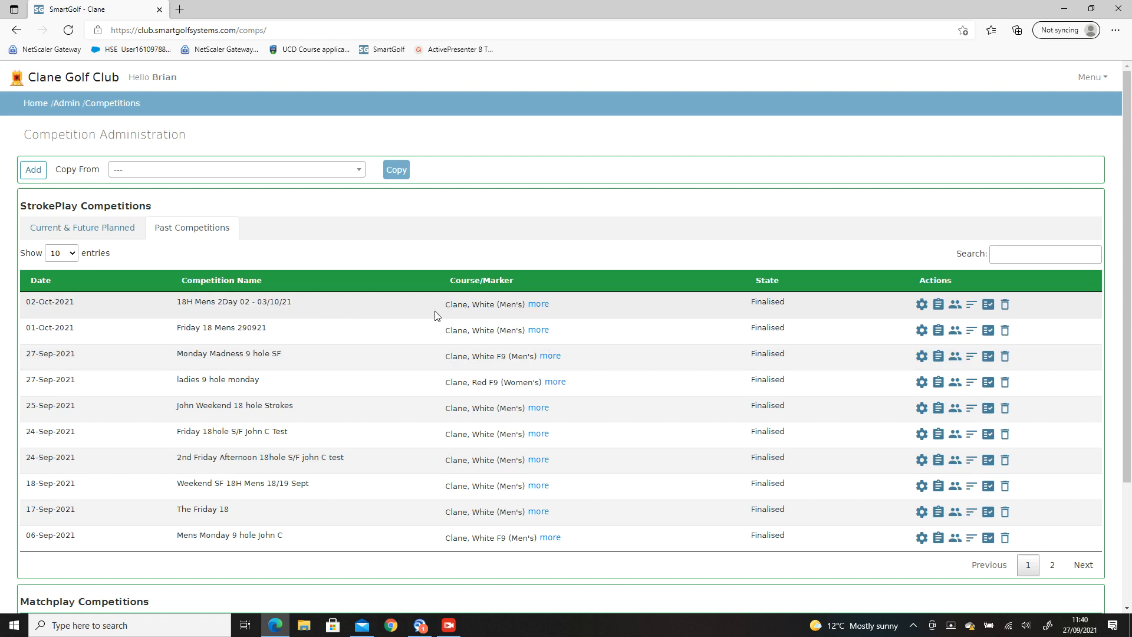
{"action": "left_click", "coordinate": [921, 305]}
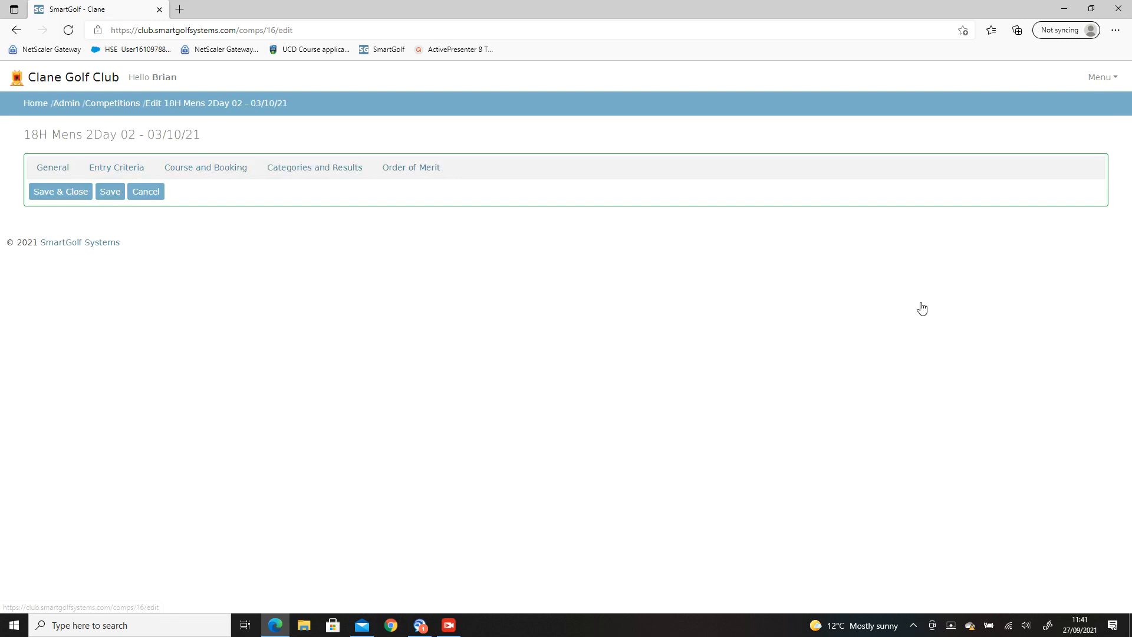
{"action": "left_click", "coordinate": [362, 210]}
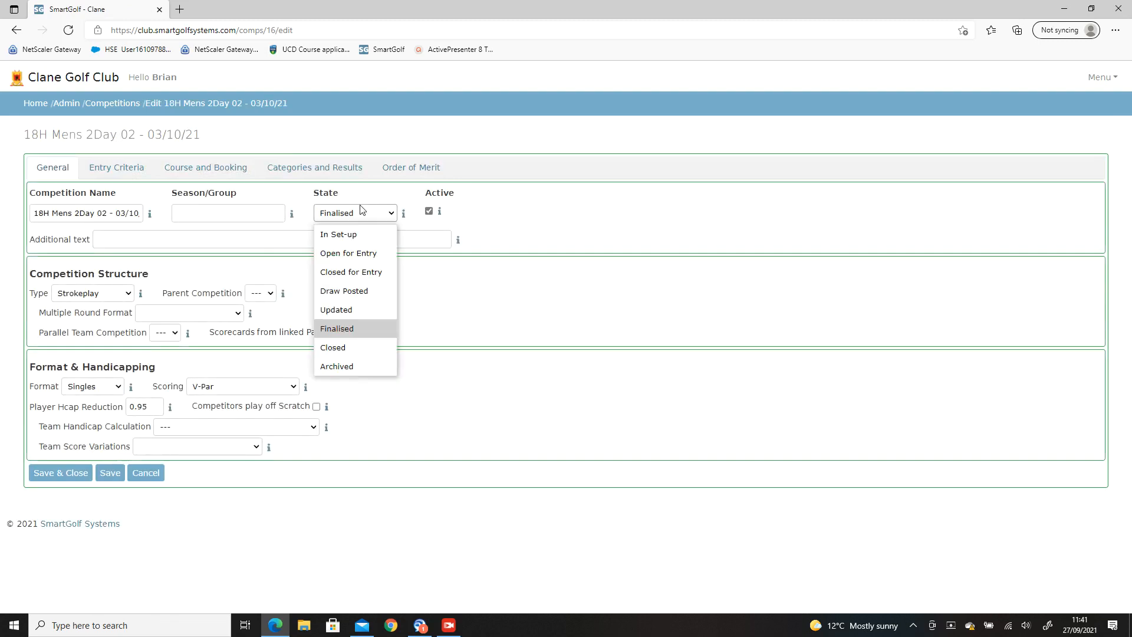
{"action": "left_click", "coordinate": [362, 253]}
{"action": "left_click", "coordinate": [89, 475]}
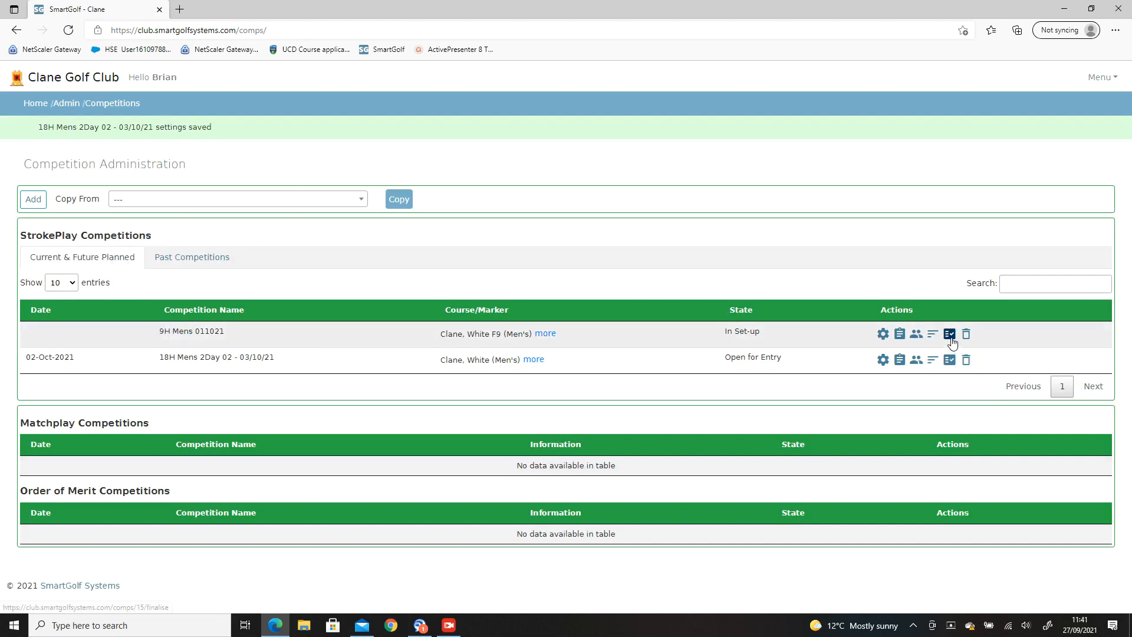
{"action": "left_click", "coordinate": [917, 336]}
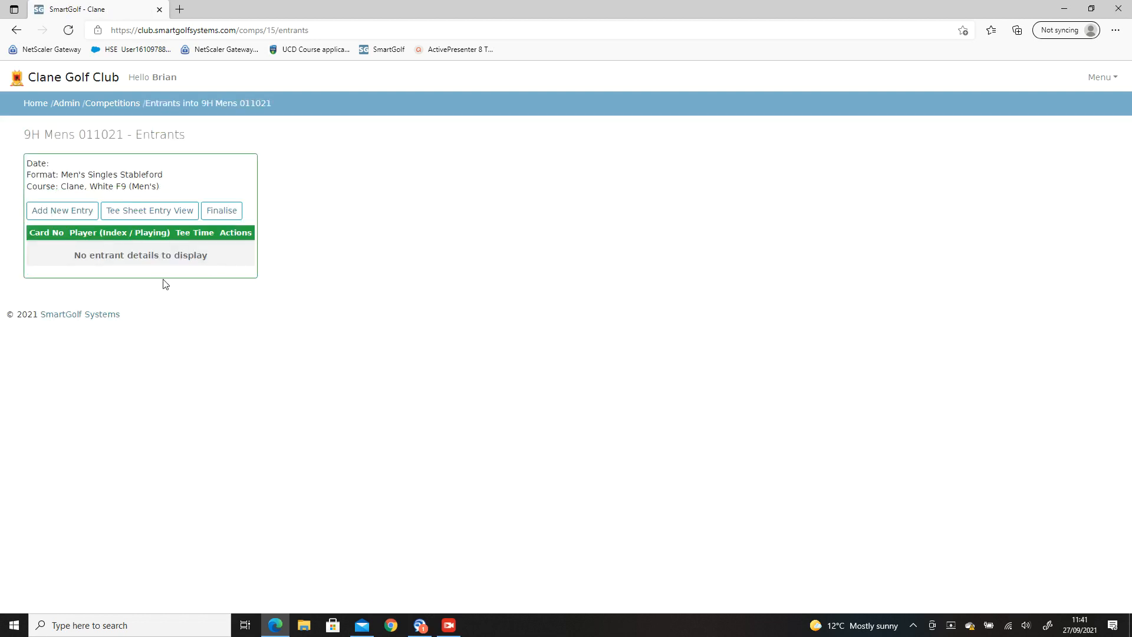
{"action": "left_click", "coordinate": [1107, 78]}
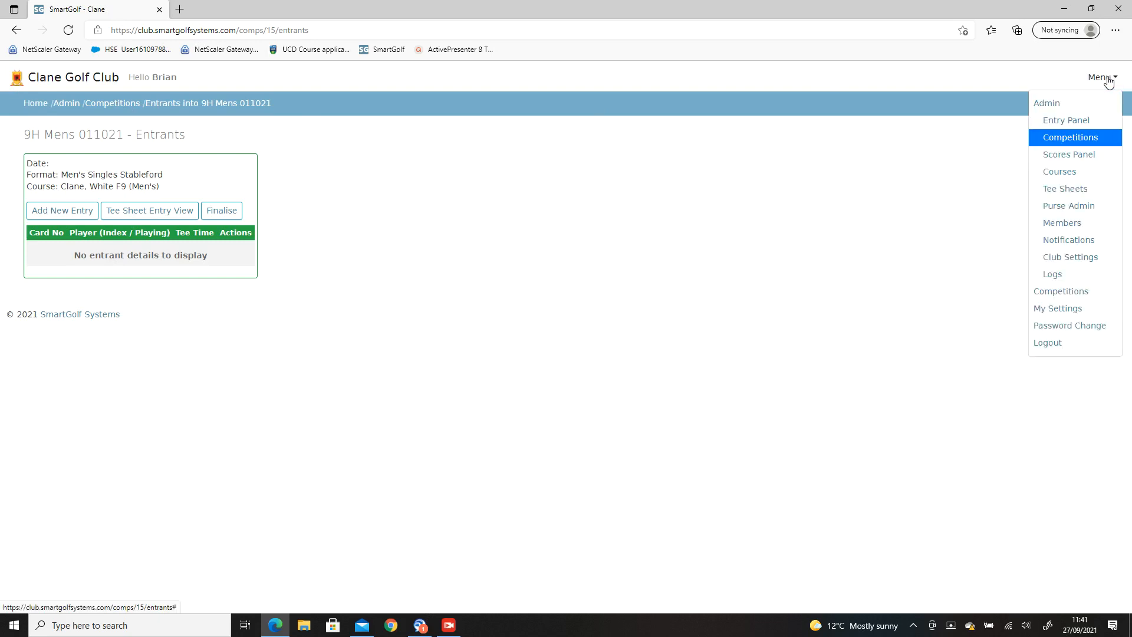
{"action": "left_click", "coordinate": [1068, 138]}
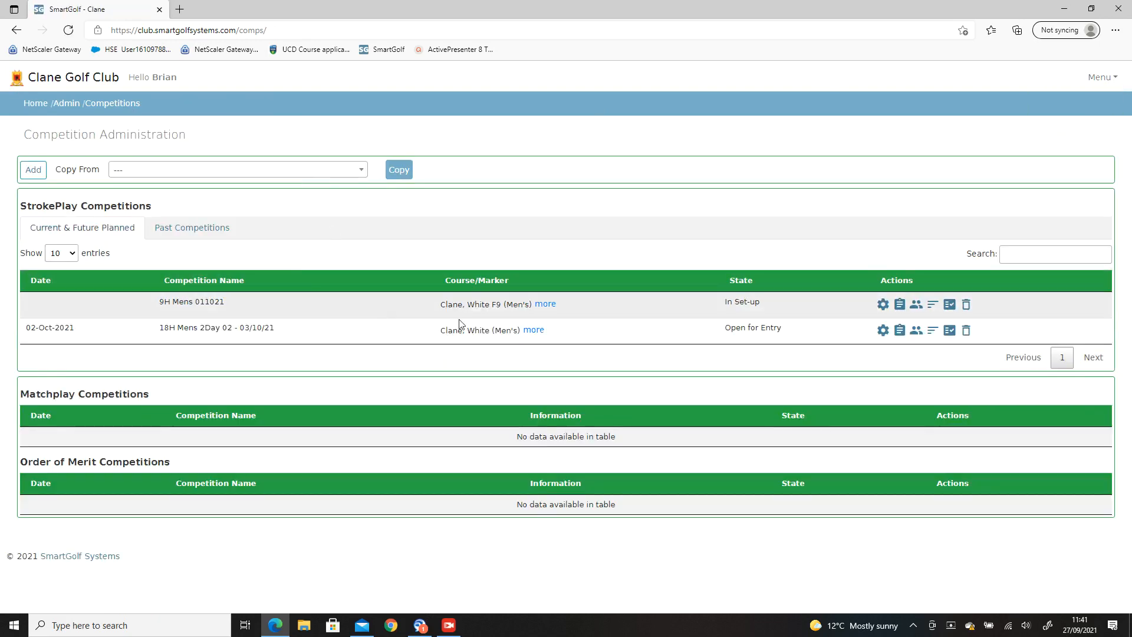
Open the entrants list of the 18H Mens 2Day 02 - 03/10/21 competition and go on to its Finalisation Panel
{"action": "left_click", "coordinate": [919, 333]}
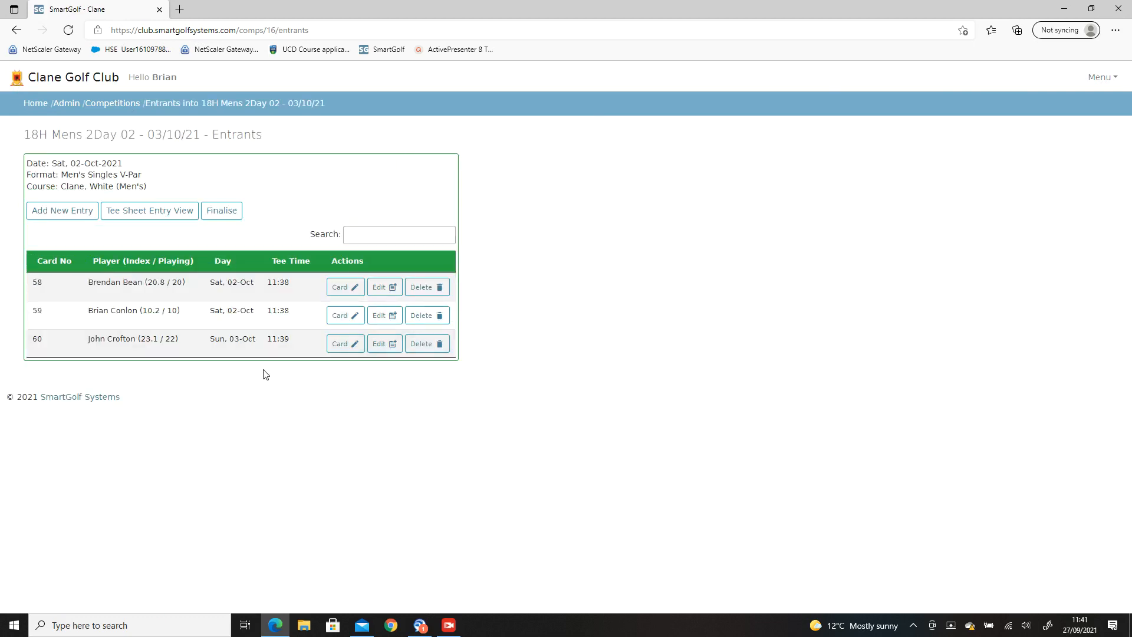
{"action": "left_click", "coordinate": [222, 211]}
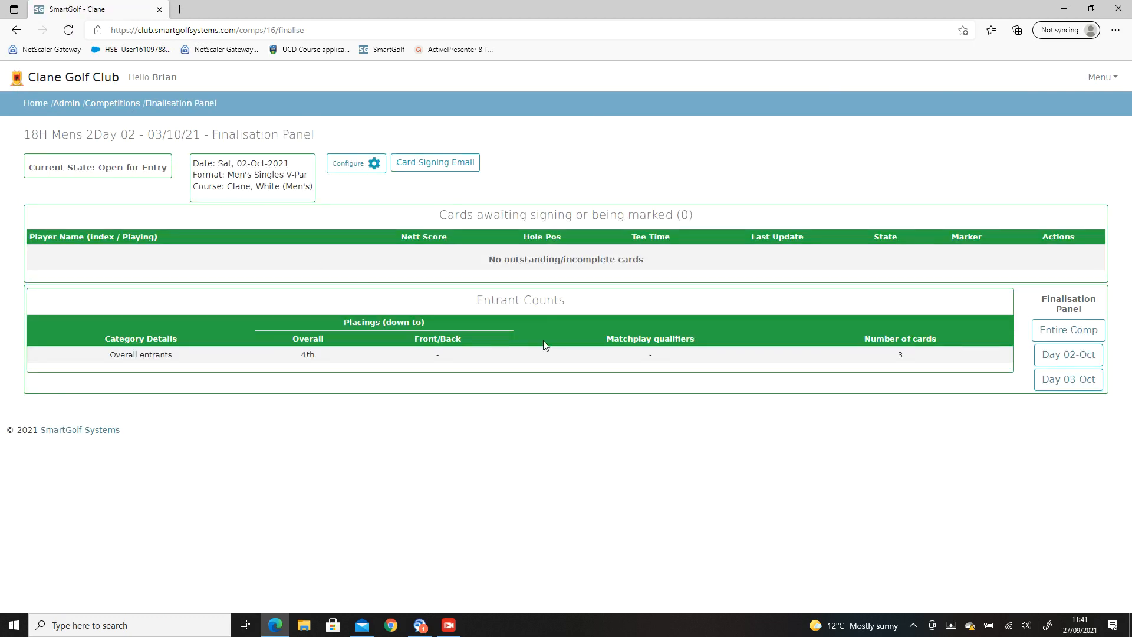